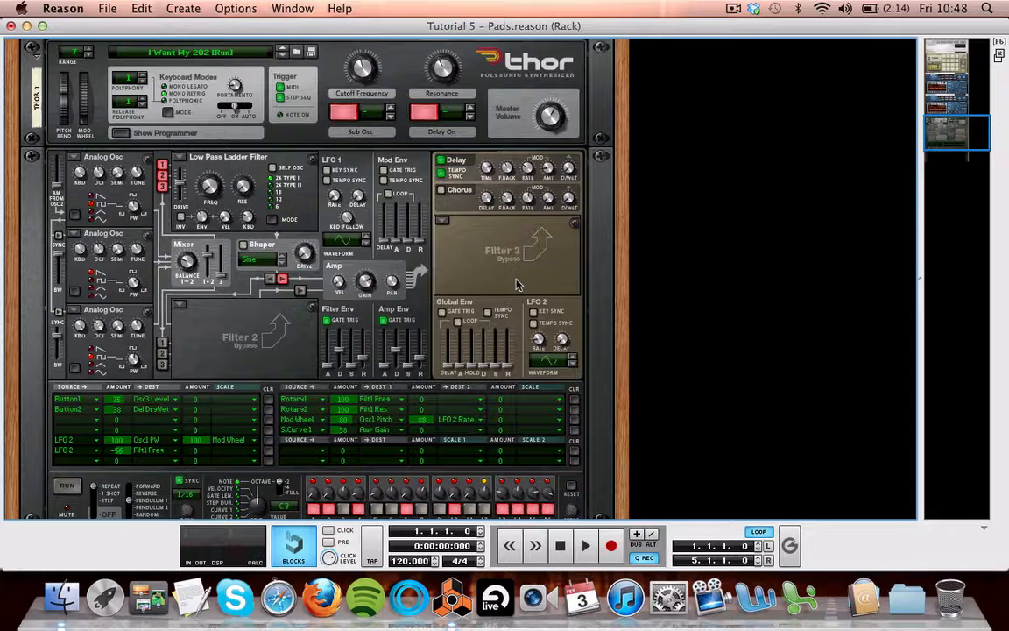
Start creating a new instrument and go up to the ALL Instrument Patches folder in the patch browser.
{"action": "scroll", "coordinate": [538, 296], "scroll_direction": "down", "scroll_amount": 8}
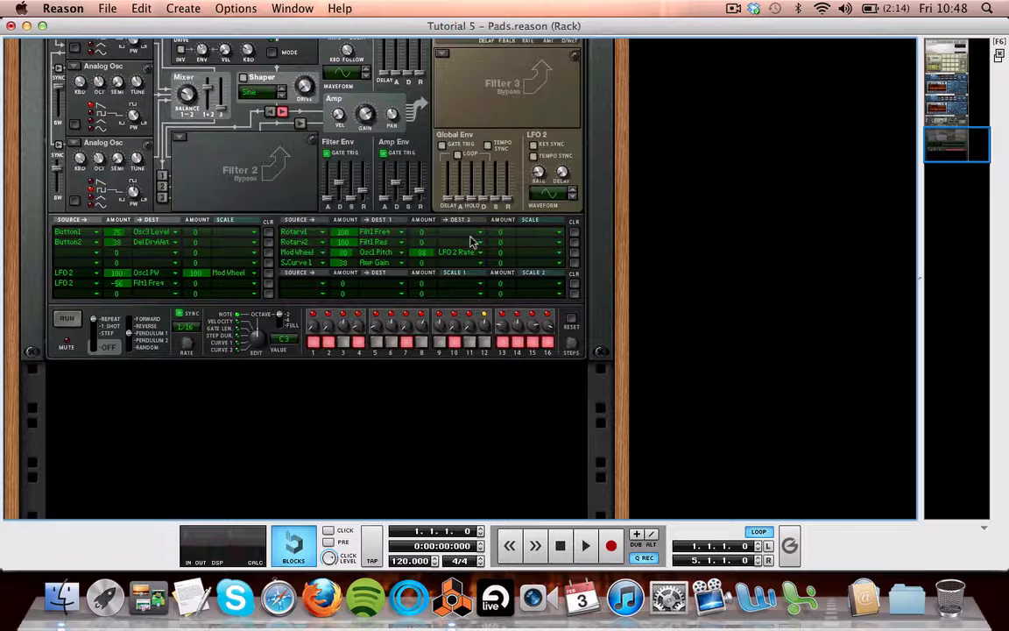
{"action": "scroll", "coordinate": [471, 237], "scroll_direction": "up", "scroll_amount": 4}
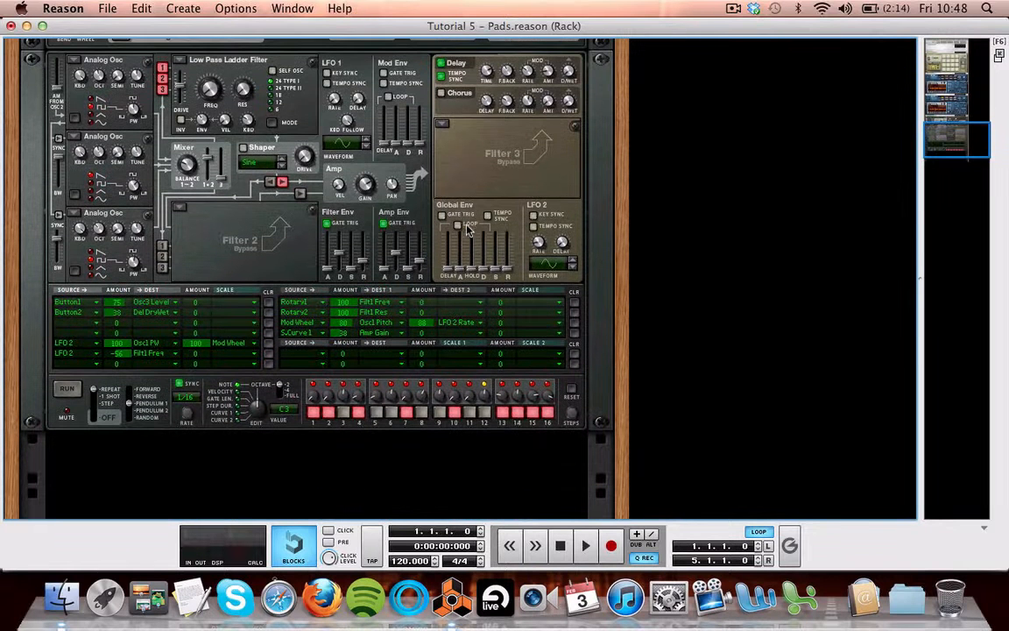
{"action": "scroll", "coordinate": [302, 291], "scroll_direction": "down", "scroll_amount": 4}
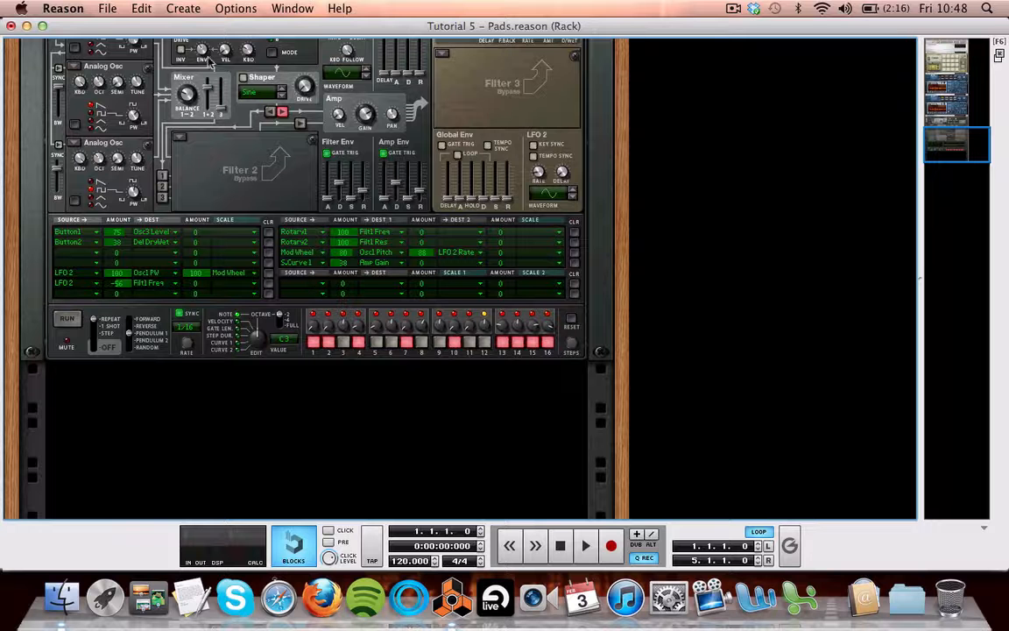
{"action": "left_click", "coordinate": [185, 9]}
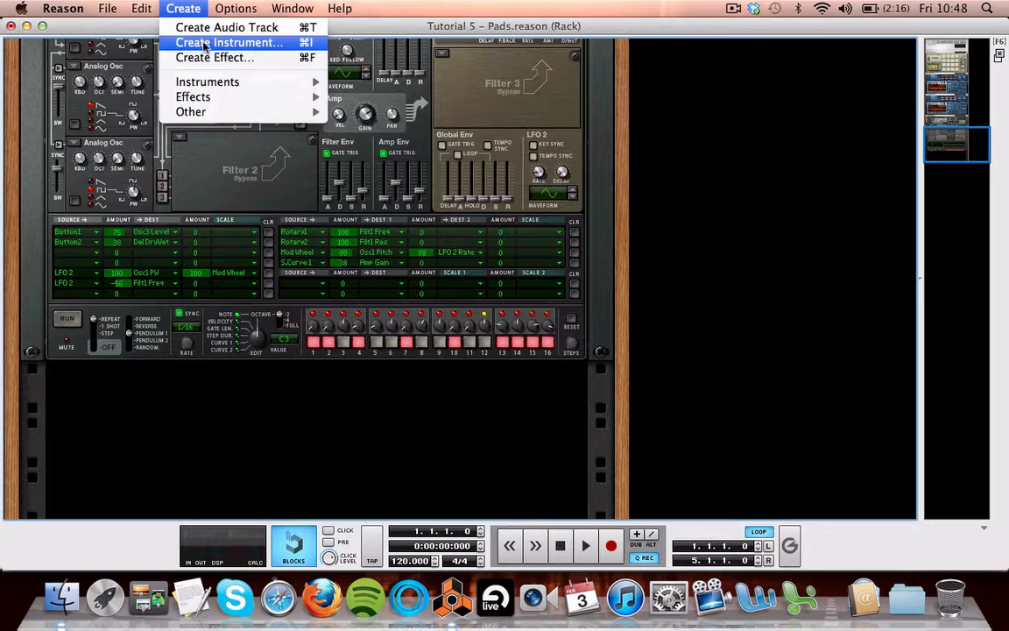
{"action": "left_click", "coordinate": [204, 44]}
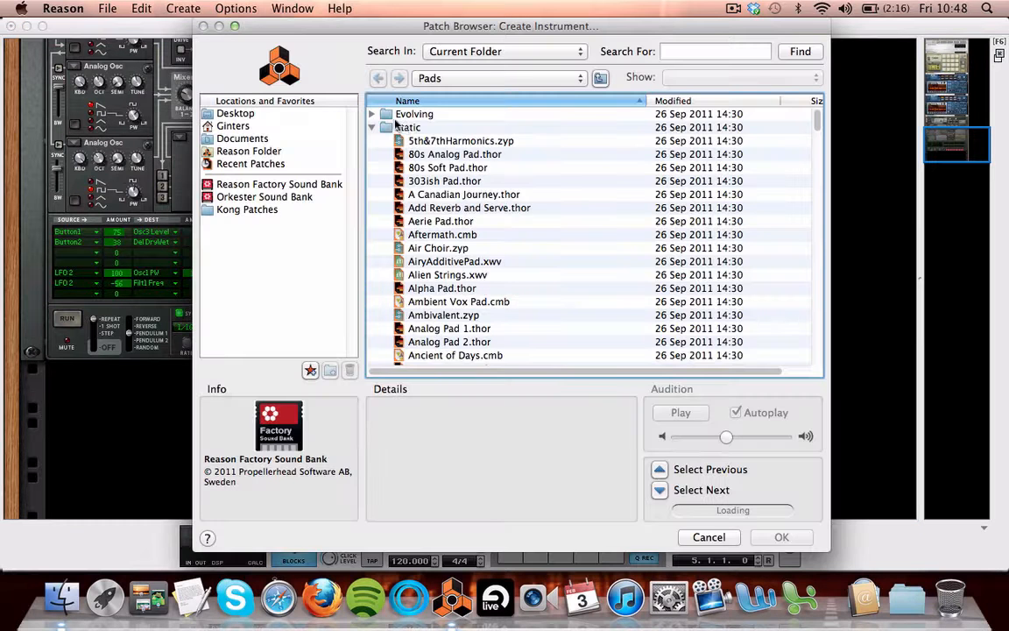
{"action": "left_click", "coordinate": [371, 127]}
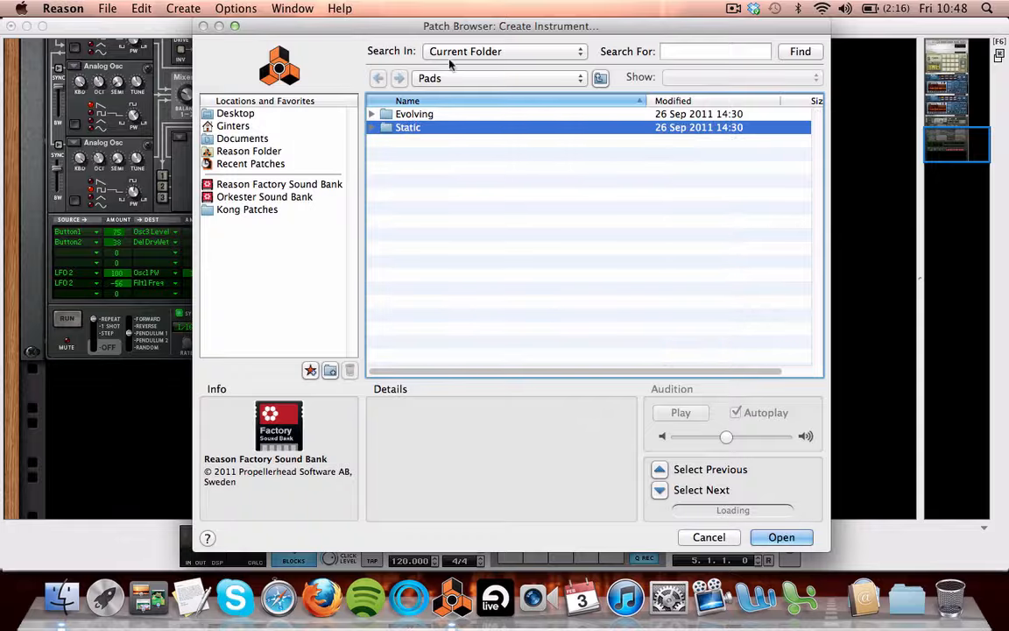
{"action": "left_click", "coordinate": [445, 78]}
{"action": "left_click", "coordinate": [448, 92]}
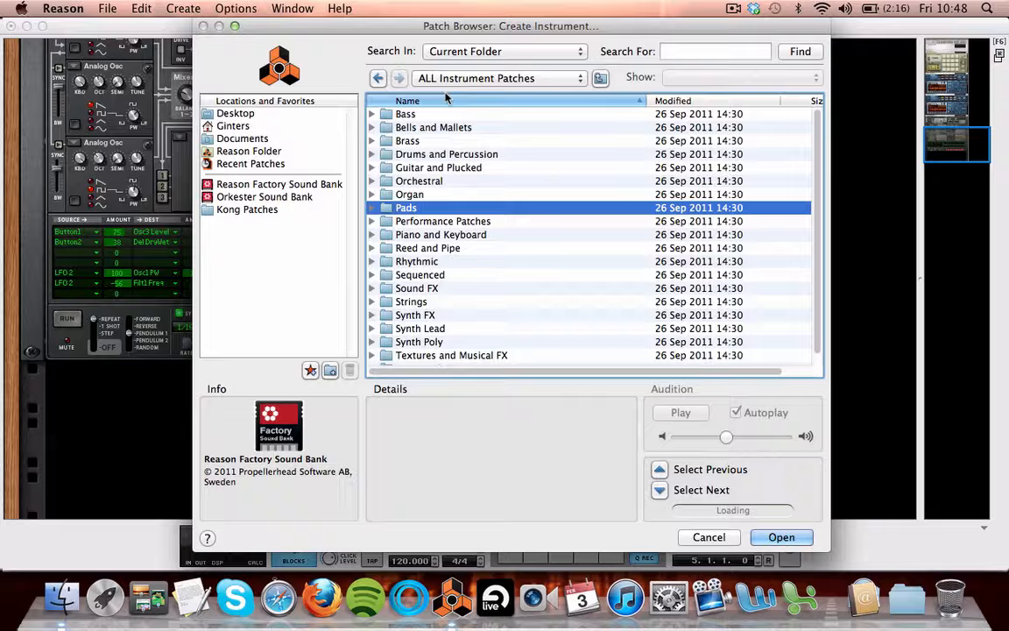
Create an instrument from the Aftermath.cmb patch in the Reason Factory Sound Bank, under ALL Instrument Patches, Pads, Static.
{"action": "left_click", "coordinate": [294, 191]}
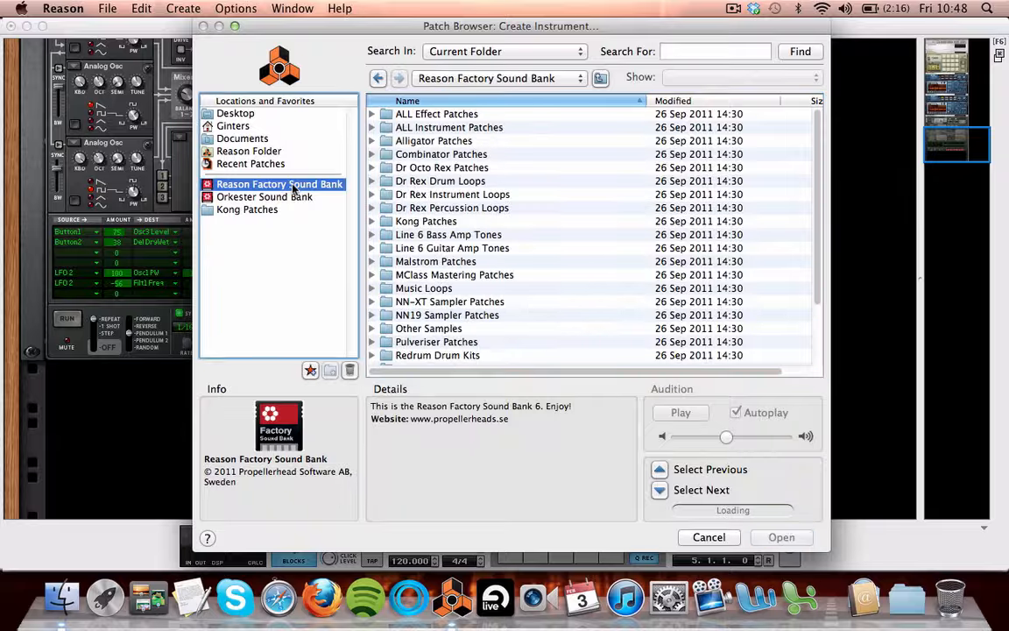
{"action": "double_click", "coordinate": [455, 129]}
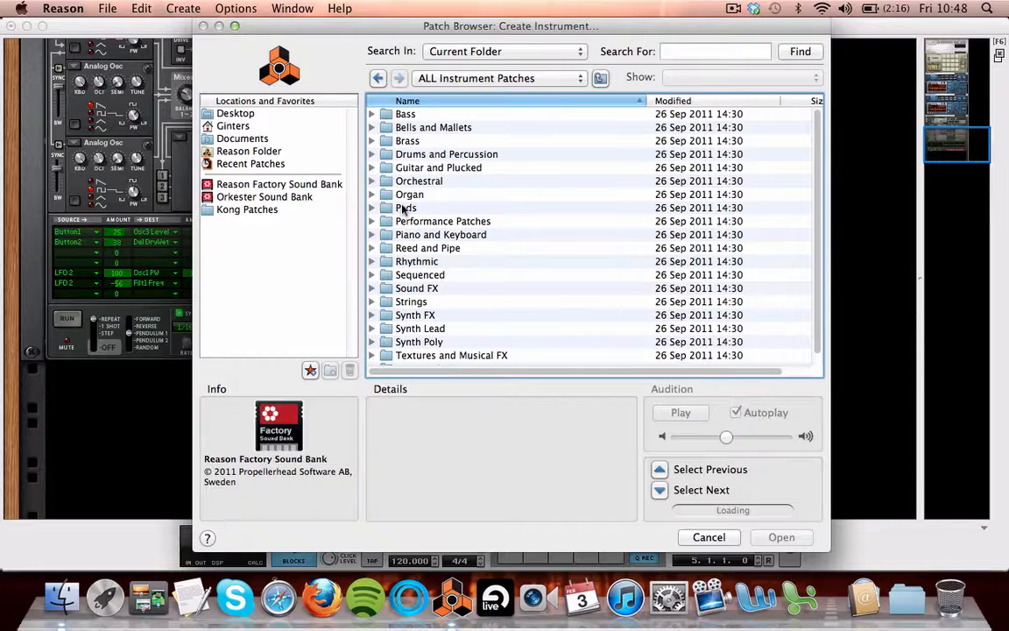
{"action": "double_click", "coordinate": [404, 208]}
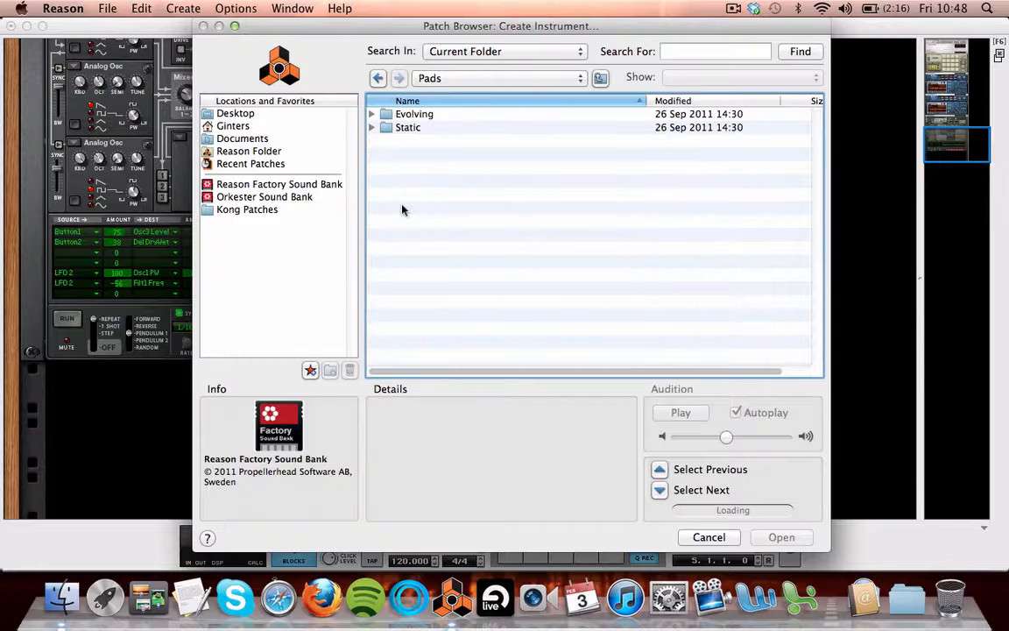
{"action": "left_click", "coordinate": [370, 128]}
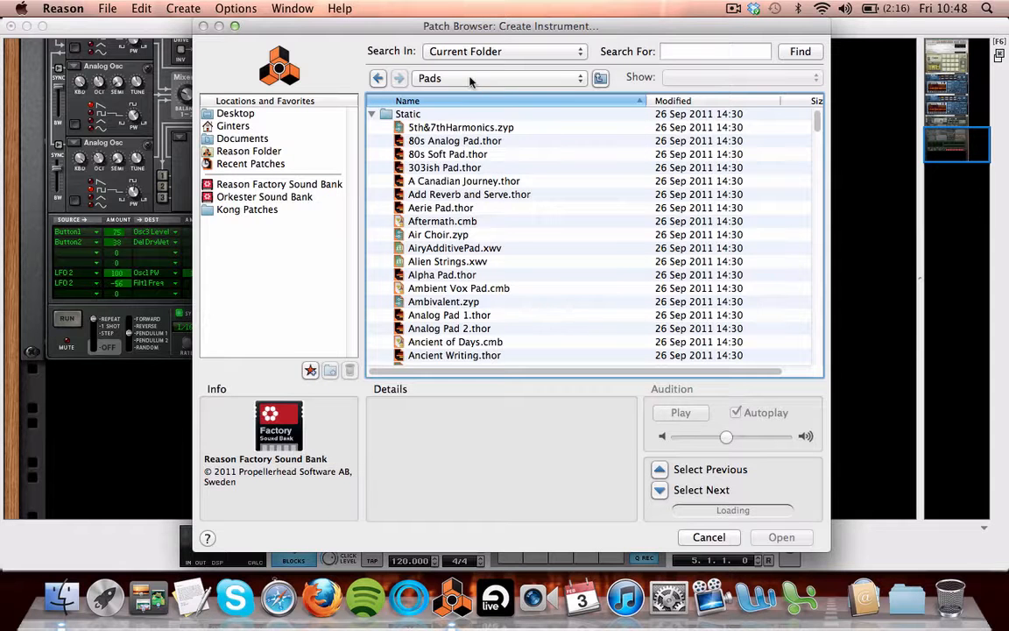
{"action": "double_click", "coordinate": [439, 222]}
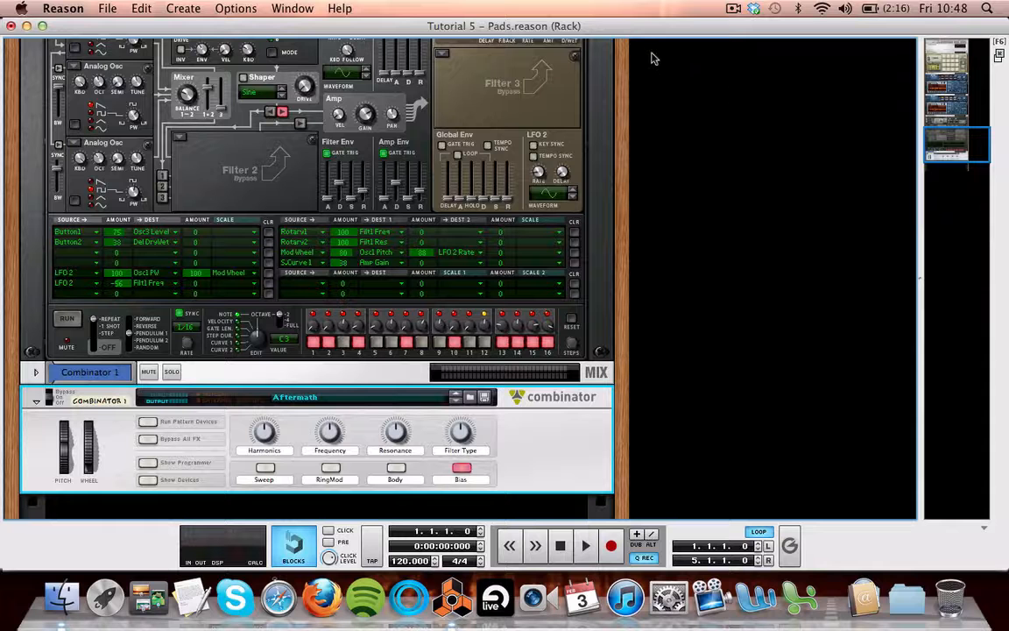
Show the on-screen piano keys, move them over the rack, and switch to the sequencer window.
{"action": "left_click", "coordinate": [293, 9]}
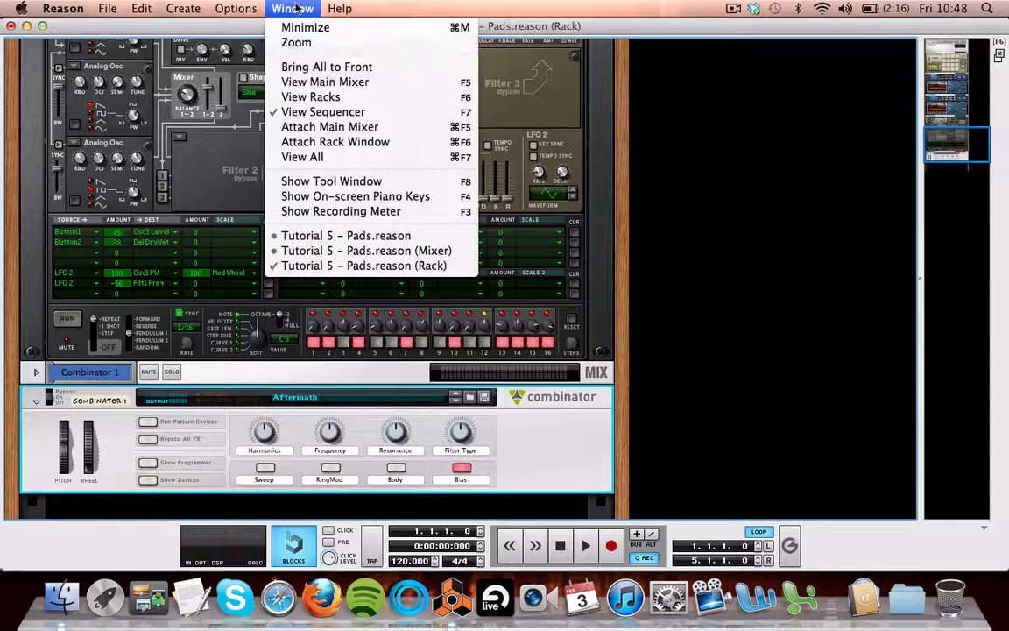
{"action": "left_click", "coordinate": [350, 197]}
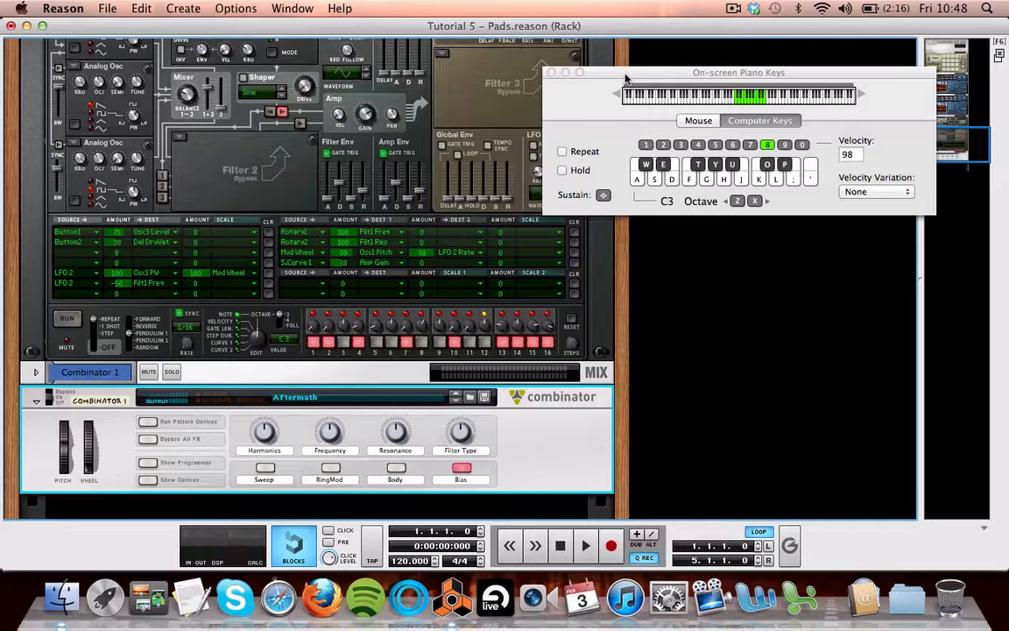
{"action": "left_click_drag", "start_coordinate": [624, 77], "coordinate": [515, 91]}
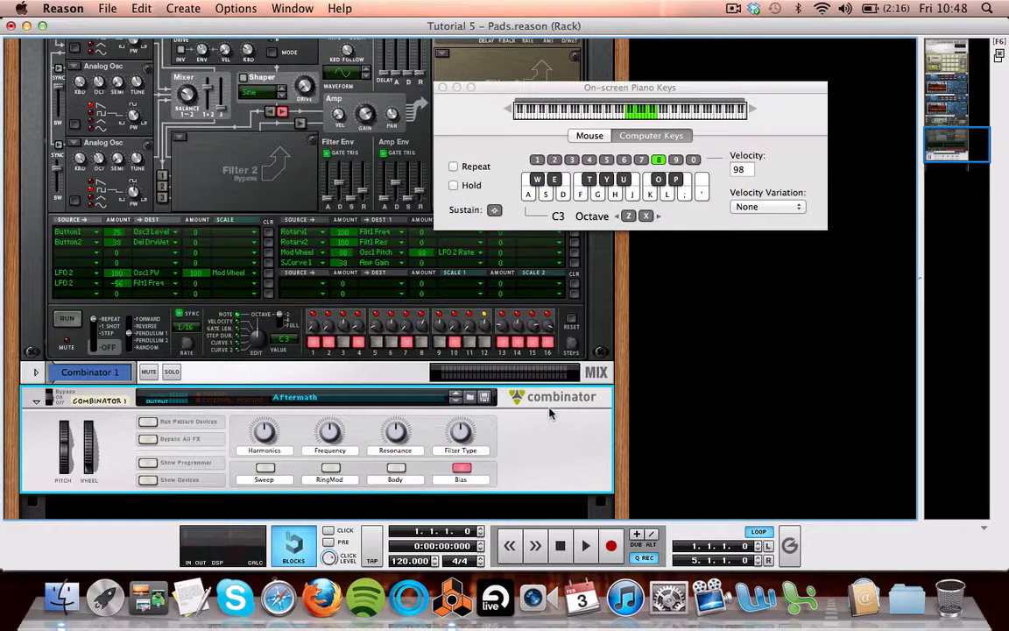
{"action": "key", "text": "ctrl+Down"}
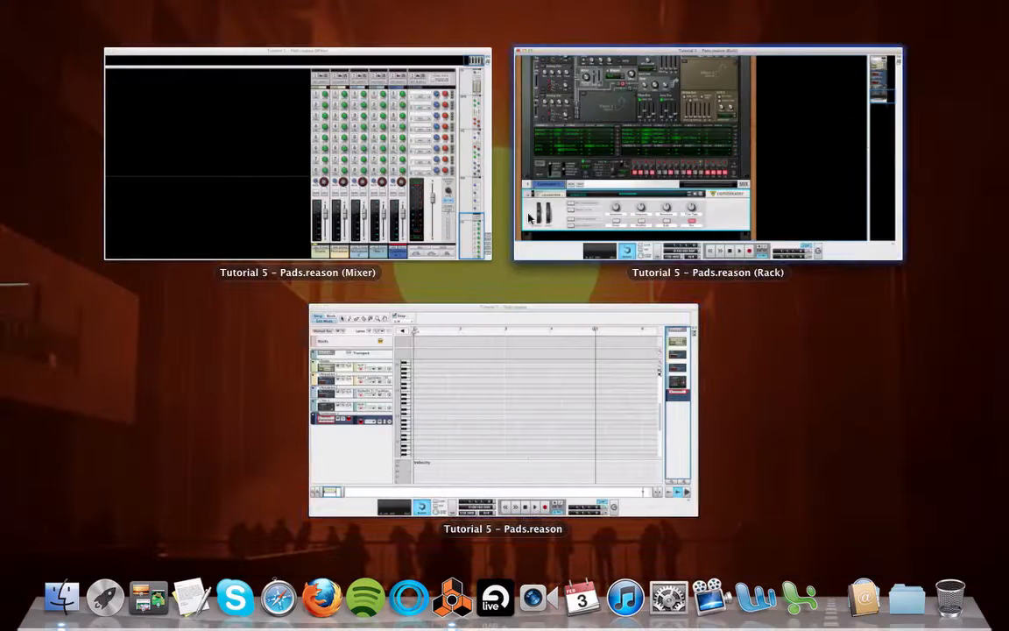
{"action": "left_click", "coordinate": [453, 394]}
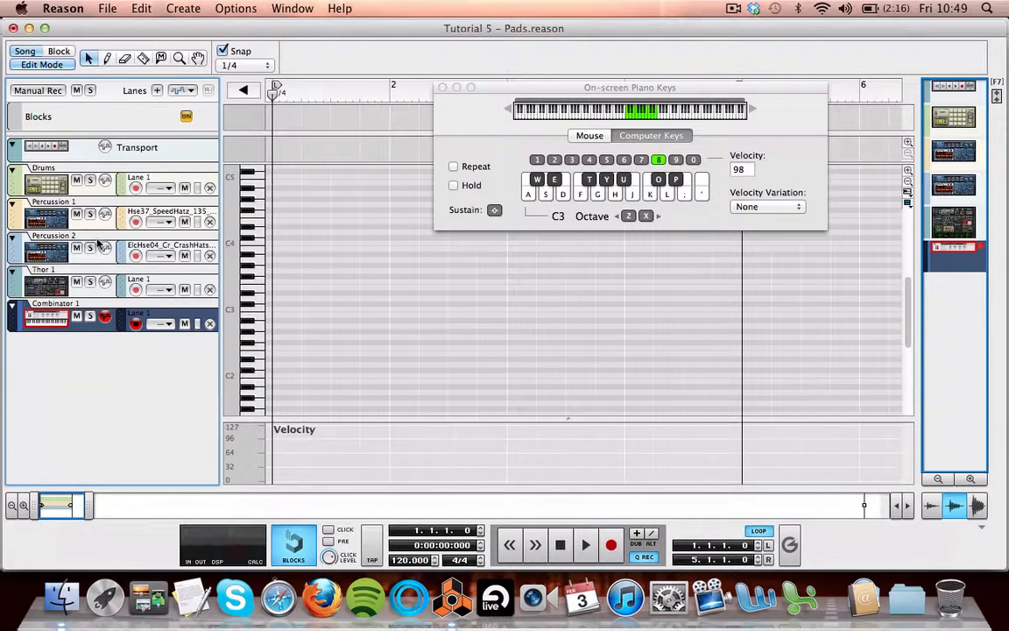
Step through the drum, percussion, Thor and Combinator tracks to examine their contents, finishing with Combinator 1 selected.
{"action": "key", "text": "Up"}
{"action": "key", "text": "Up"}
{"action": "key", "text": "Up"}
{"action": "key", "text": "Up"}
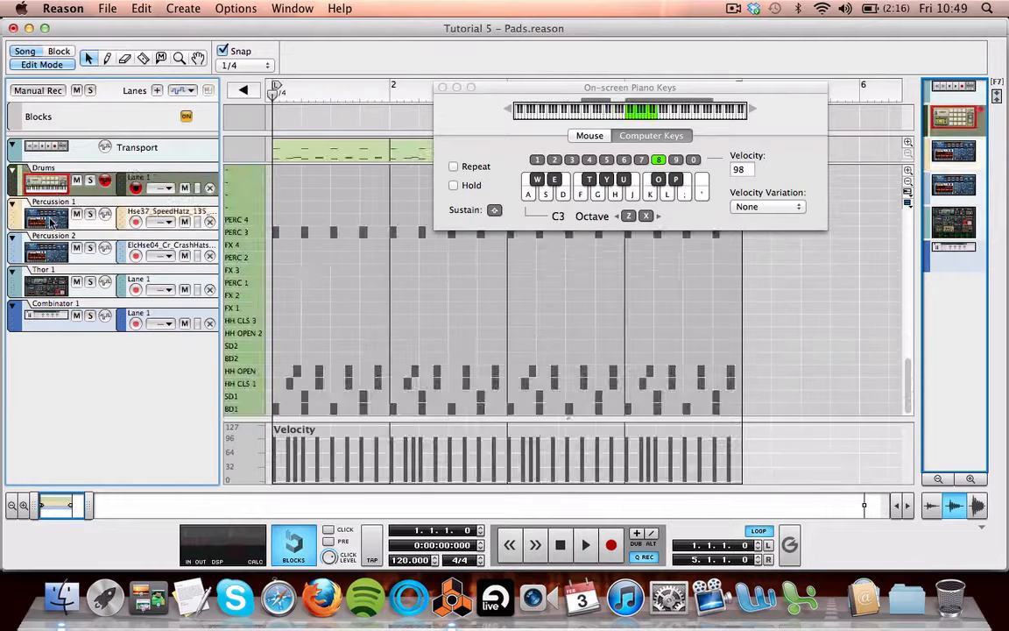
{"action": "left_click", "coordinate": [51, 221]}
{"action": "left_click", "coordinate": [51, 254]}
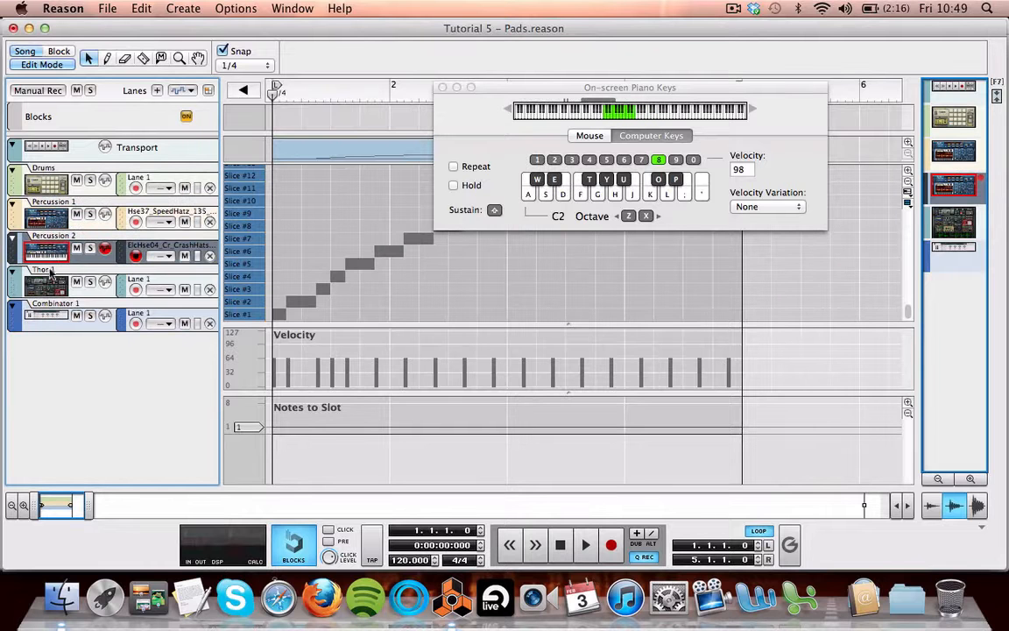
{"action": "left_click", "coordinate": [54, 270]}
{"action": "left_click", "coordinate": [52, 306]}
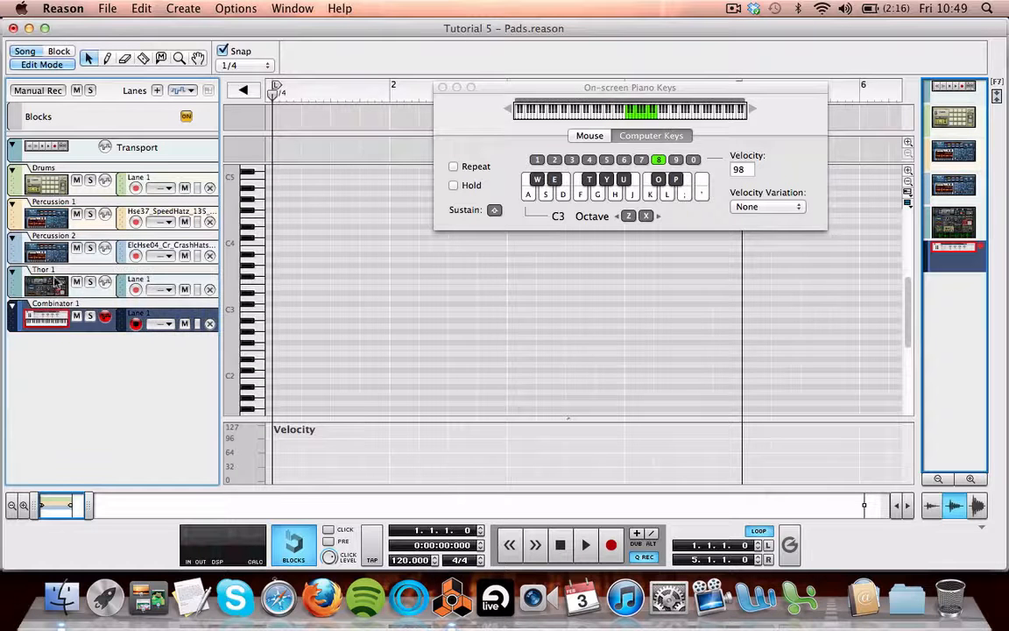
{"action": "left_click", "coordinate": [51, 272]}
{"action": "left_click", "coordinate": [55, 248]}
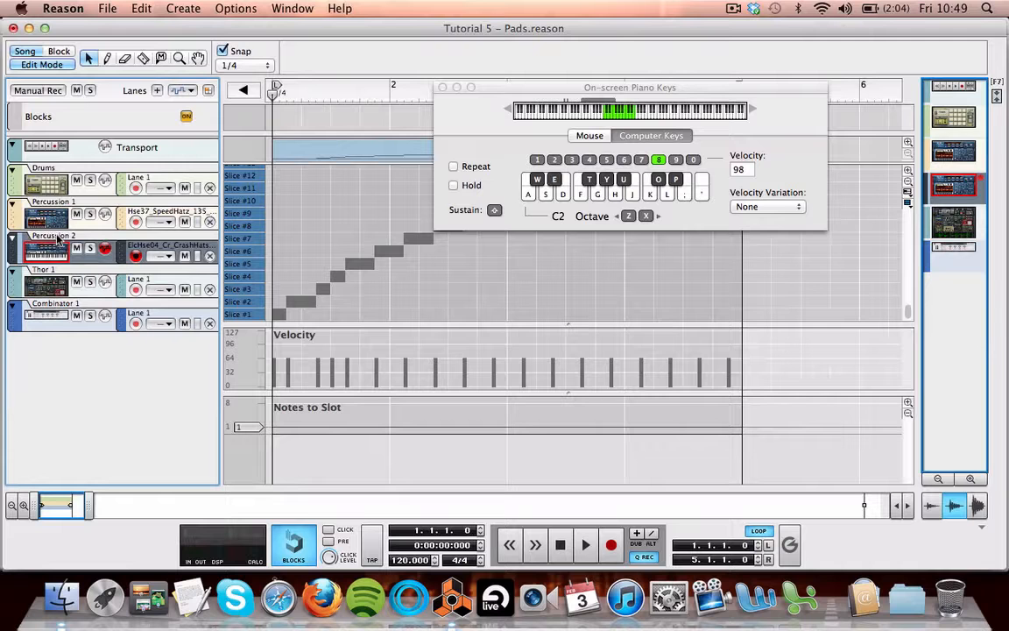
{"action": "left_click", "coordinate": [45, 204]}
{"action": "left_click", "coordinate": [50, 168]}
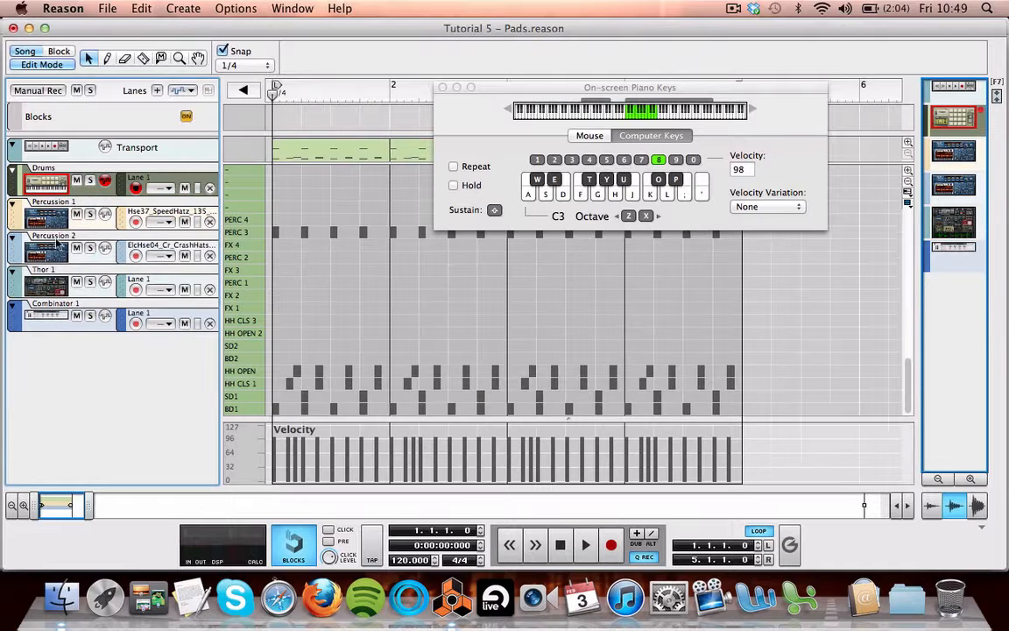
{"action": "left_click", "coordinate": [50, 317]}
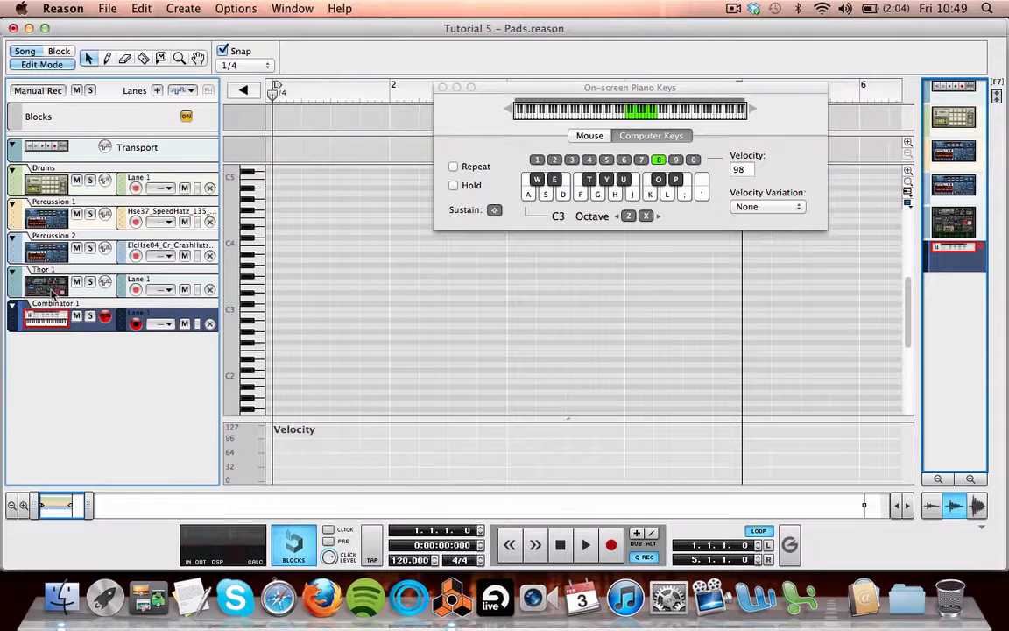
{"action": "left_click", "coordinate": [49, 276]}
{"action": "left_click", "coordinate": [53, 240]}
{"action": "left_click", "coordinate": [54, 305]}
Reposition the on-screen piano, play its lowest key and shift the keyboard octave up and down, ending at C1.
{"action": "left_click_drag", "start_coordinate": [531, 88], "coordinate": [493, 90]}
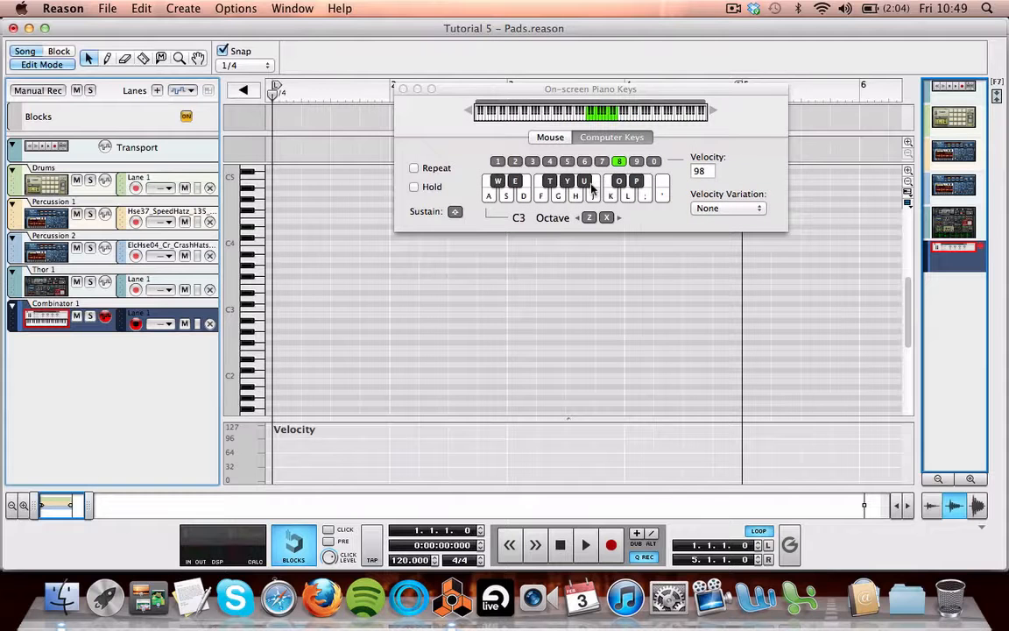
{"action": "left_click_drag", "start_coordinate": [487, 91], "coordinate": [463, 91]}
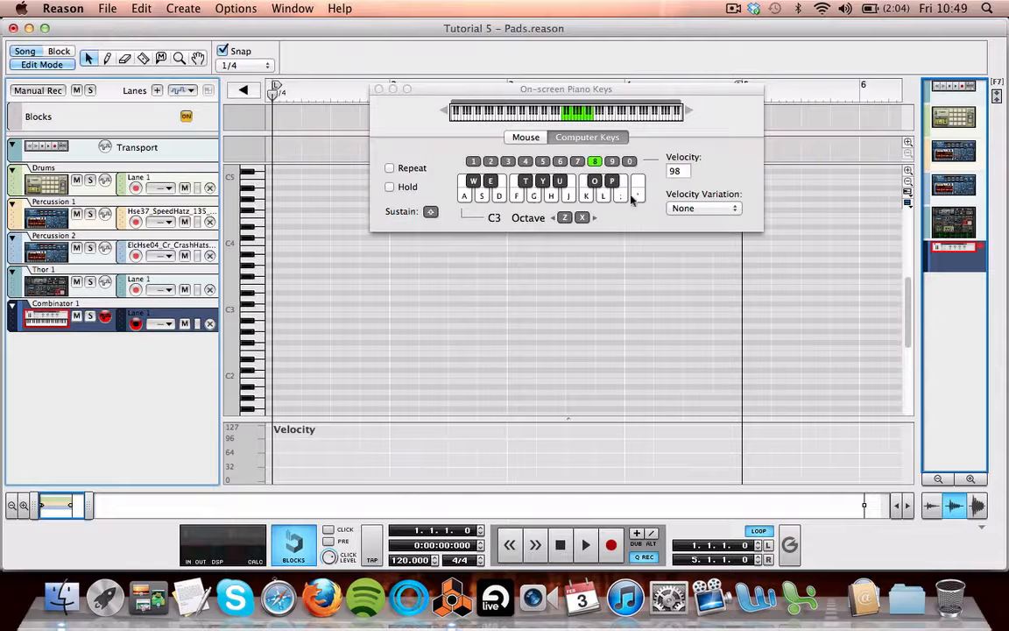
{"action": "left_click", "coordinate": [465, 197]}
{"action": "key", "text": "z"}
{"action": "key", "text": "x"}
{"action": "key", "text": "x"}
{"action": "key", "text": "z"}
{"action": "key", "text": "z"}
{"action": "key", "text": "z"}
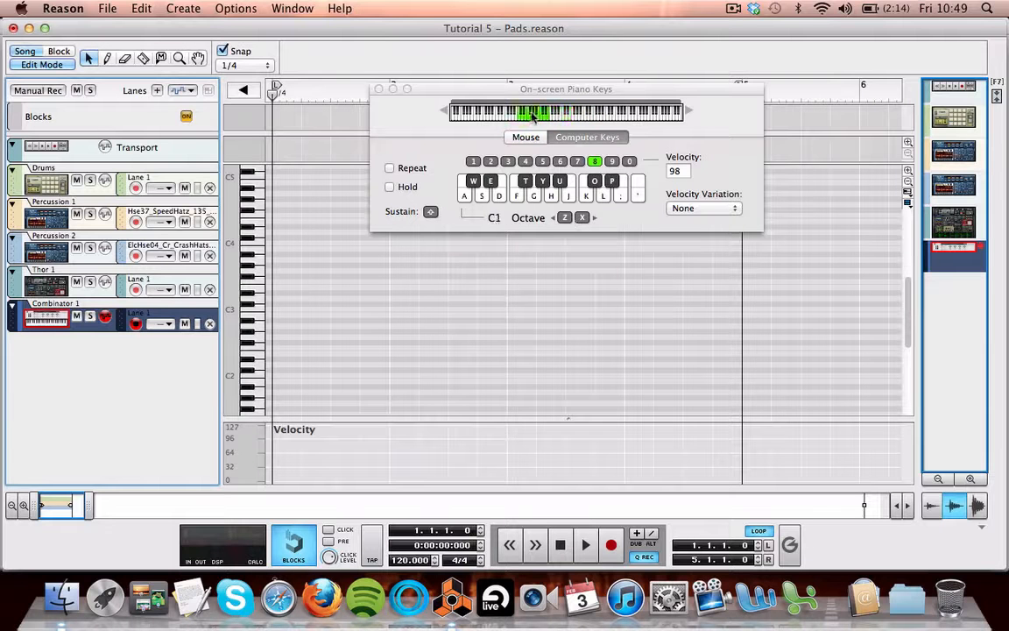
Shift the on-screen piano's range across the octaves, play a note at C2, and set the octave to C5.
{"action": "key", "text": "x"}
{"action": "key", "text": "x"}
{"action": "key", "text": "x"}
{"action": "key", "text": "x"}
{"action": "key", "text": "z"}
{"action": "key", "text": "z"}
{"action": "key", "text": "z"}
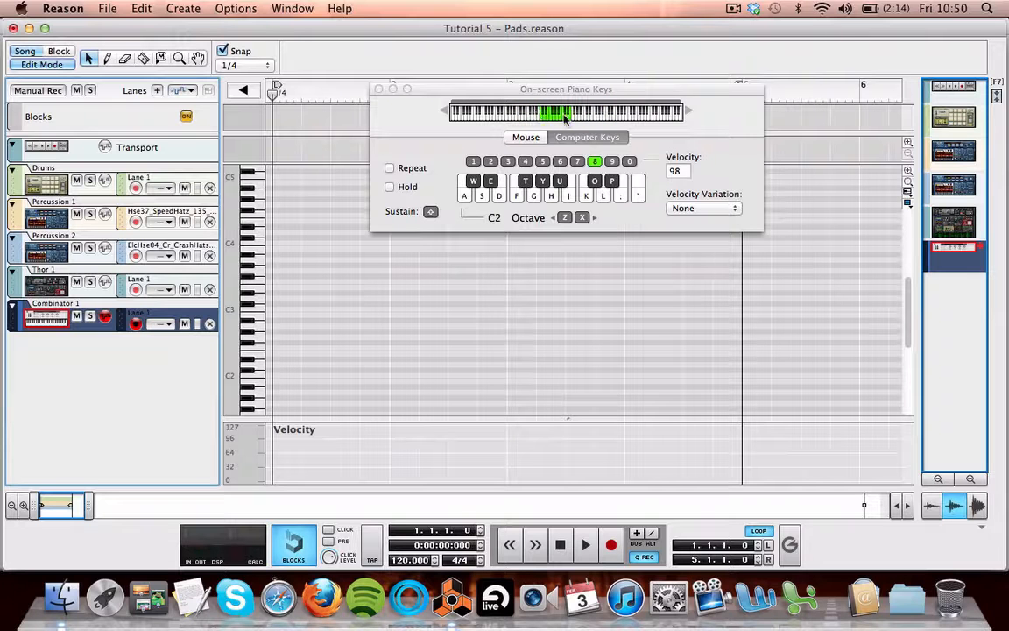
{"action": "key", "text": "a"}
{"action": "key", "text": "x"}
{"action": "key", "text": "x"}
{"action": "key", "text": "x"}
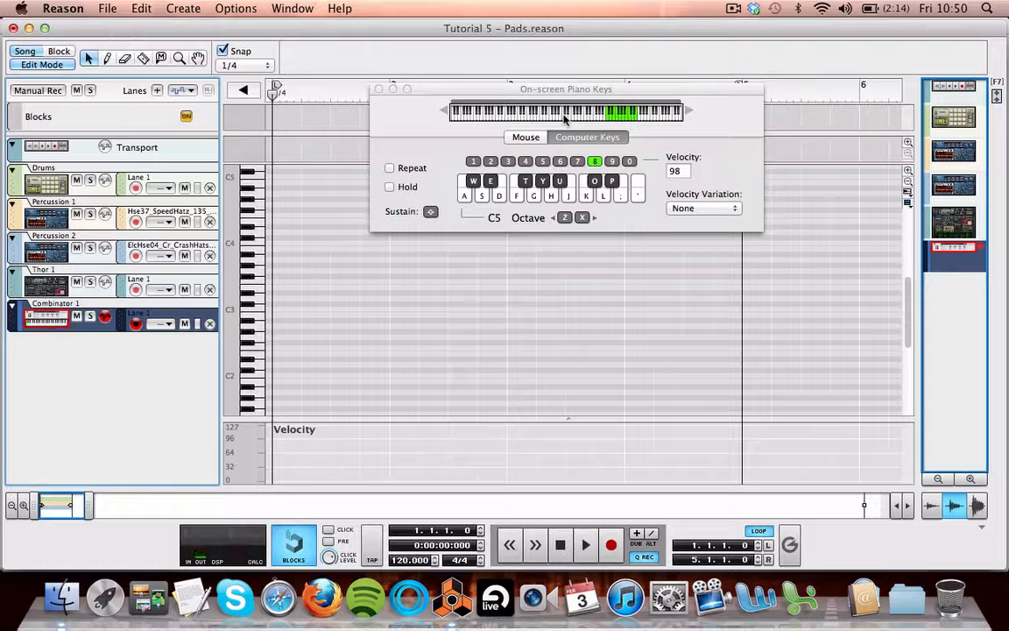
Move the on-screen piano aside, play the loop, and lower the keyboard octave to C3.
{"action": "left_click_drag", "start_coordinate": [429, 92], "coordinate": [599, 190]}
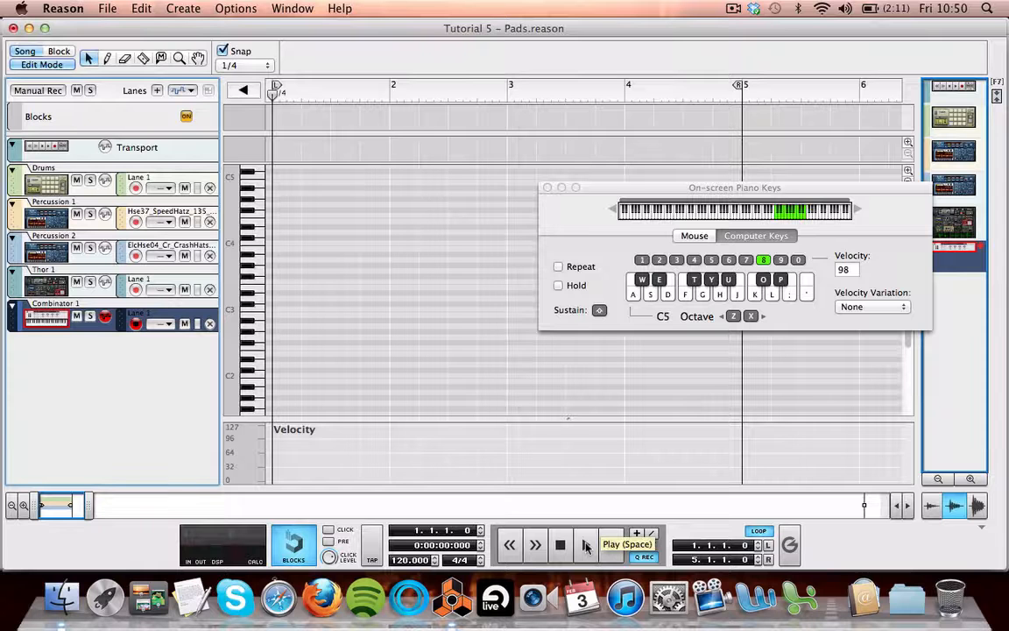
{"action": "left_click", "coordinate": [586, 544]}
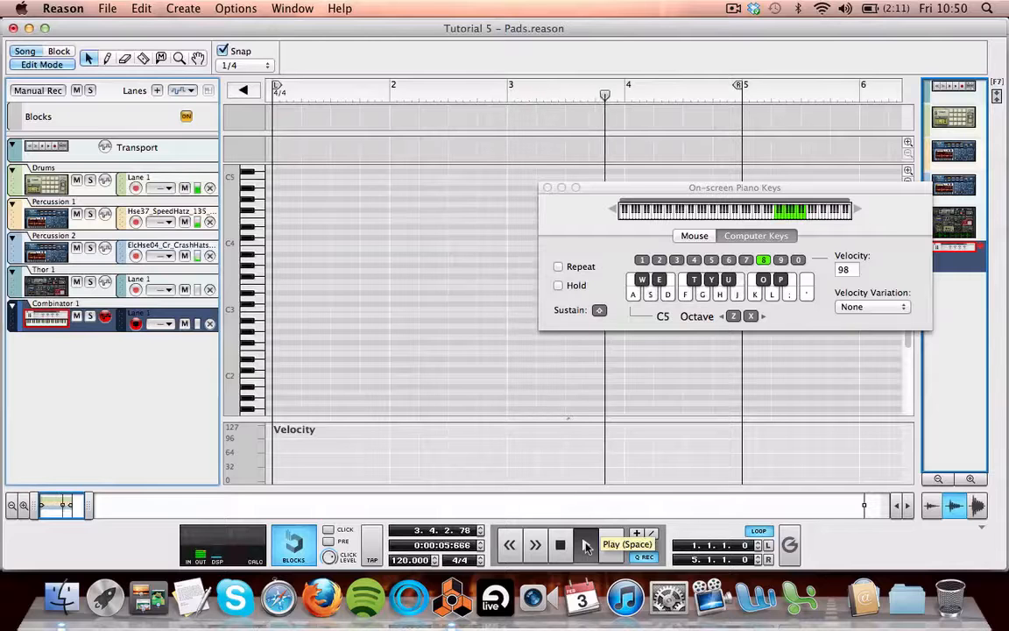
{"action": "key", "text": "z"}
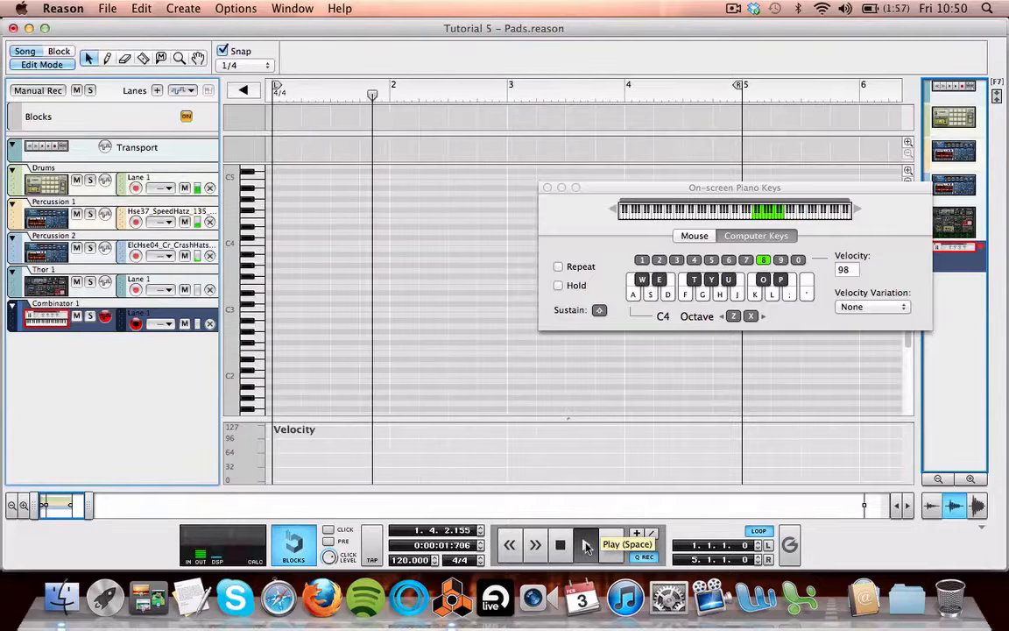
{"action": "key", "text": "z"}
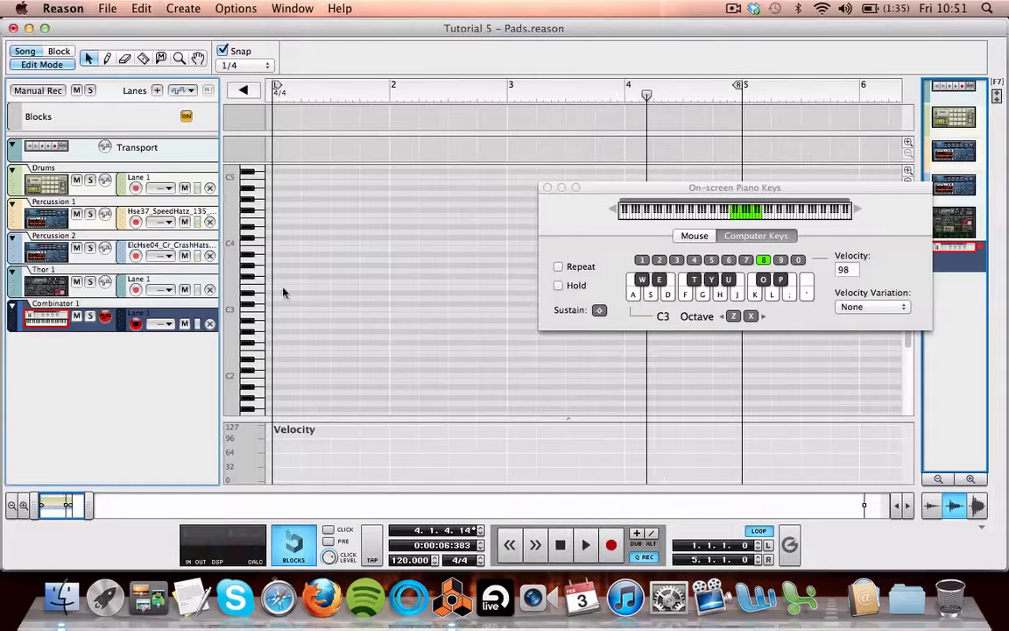
Leave Edit Mode, move the on-screen piano below the tracks, and widen the arrangement view to about 13 bars.
{"action": "left_click", "coordinate": [39, 66]}
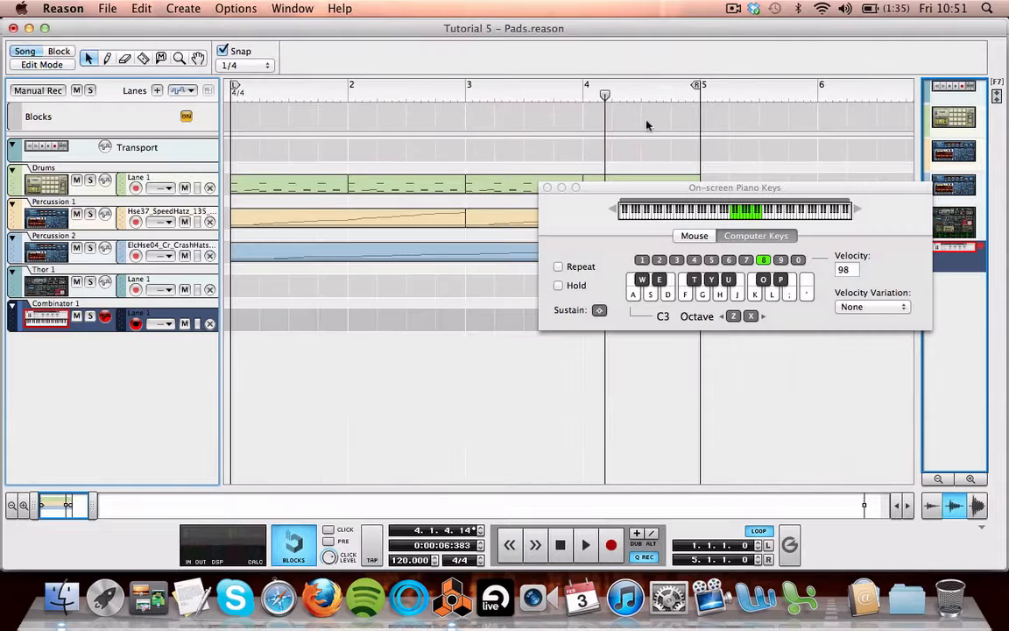
{"action": "left_click_drag", "start_coordinate": [604, 188], "coordinate": [593, 452]}
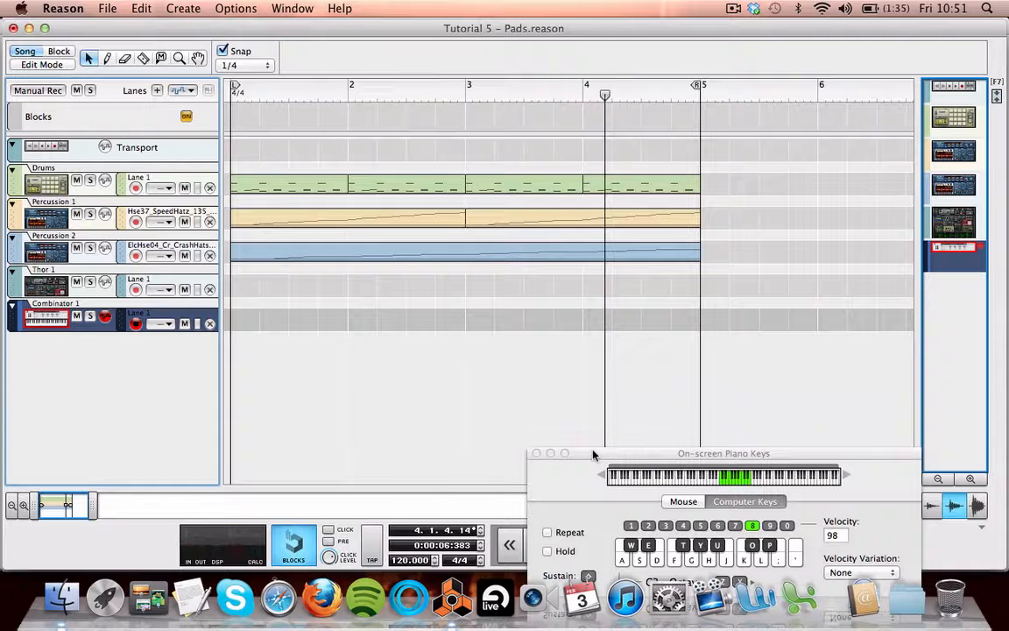
{"action": "left_click_drag", "start_coordinate": [98, 508], "coordinate": [147, 506]}
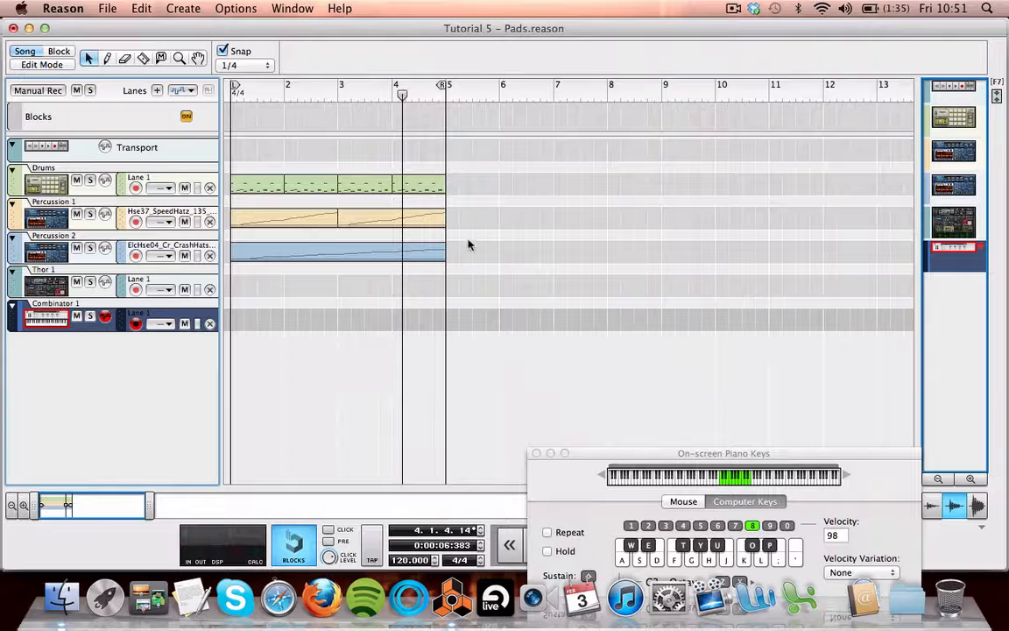
Duplicate all Drums, Percussion 1 and Percussion 2 clips to start at bar 5, and extend the loop end to bar 9.
{"action": "left_click_drag", "start_coordinate": [471, 262], "coordinate": [230, 175]}
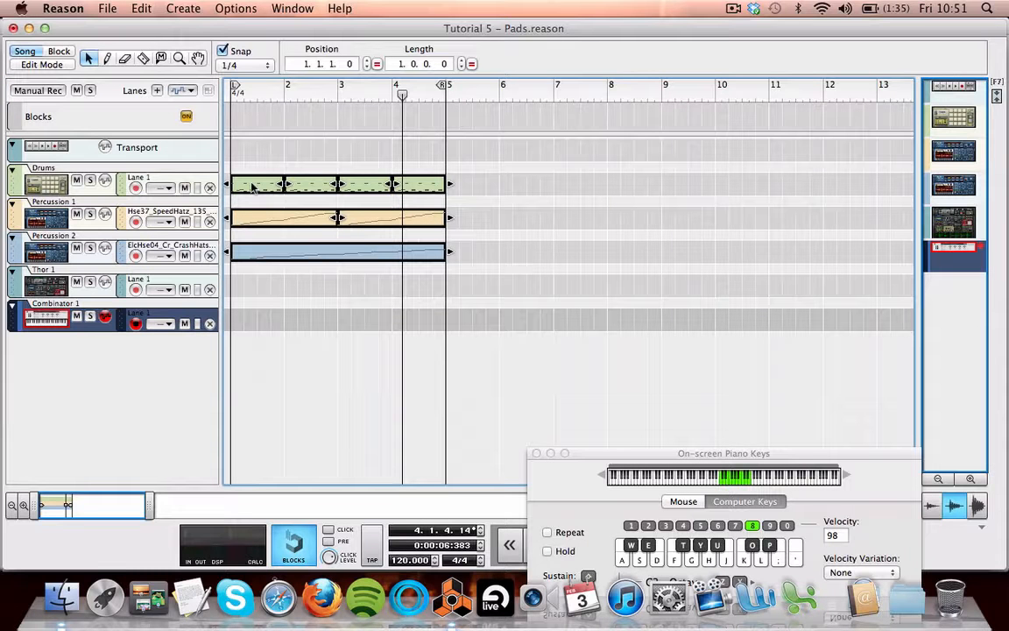
{"action": "left_click_drag", "start_coordinate": [251, 188], "coordinate": [471, 168]}
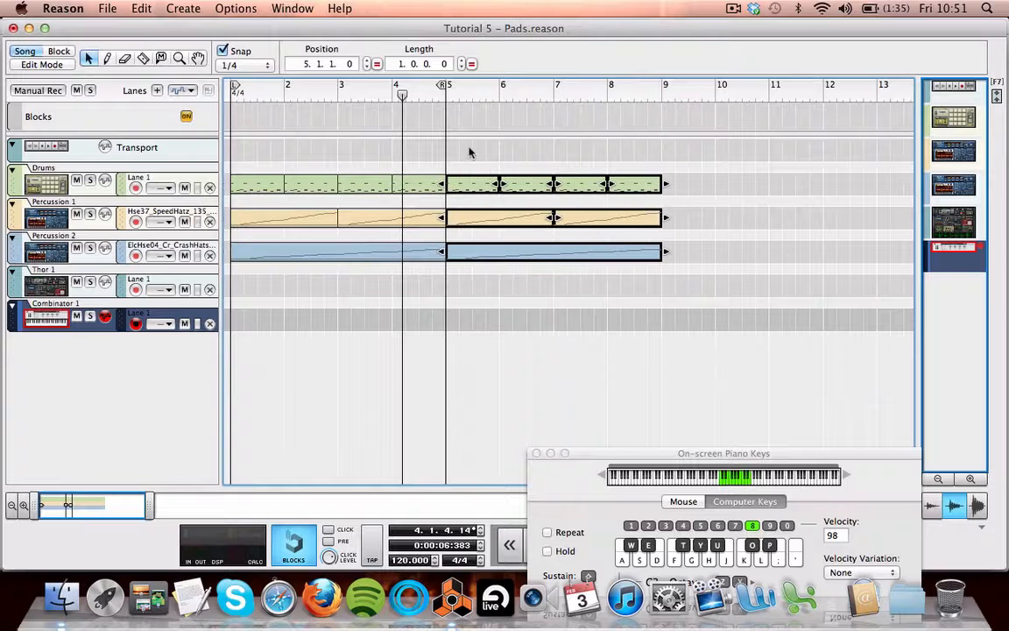
{"action": "left_click_drag", "start_coordinate": [446, 85], "coordinate": [658, 88]}
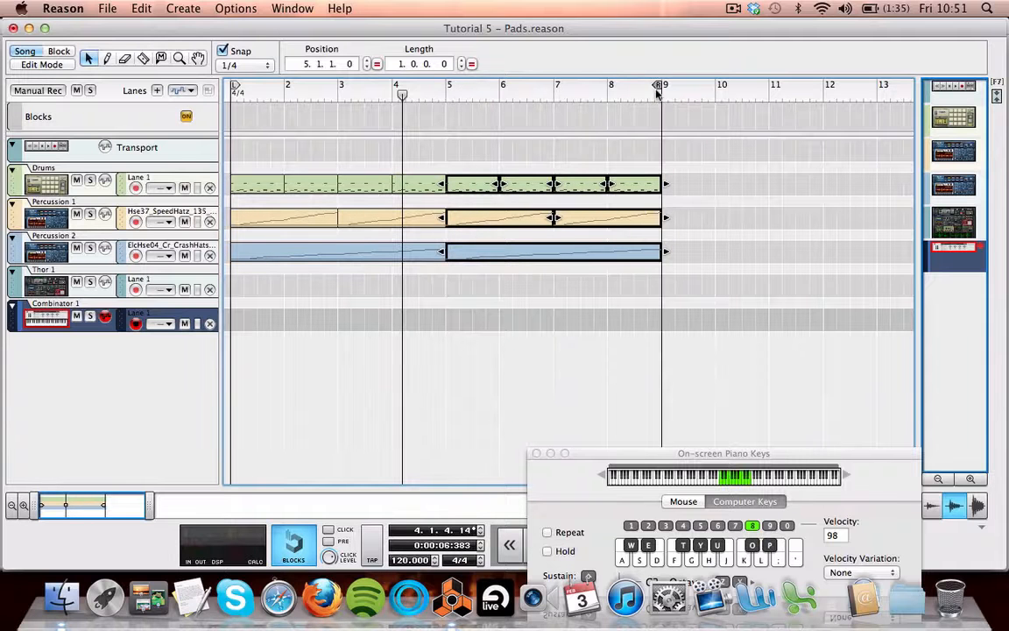
Return the playhead to bar 1 and move the on-screen piano above the tracks, clear of the transport controls.
{"action": "left_click", "coordinate": [403, 96]}
{"action": "left_click_drag", "start_coordinate": [403, 97], "coordinate": [211, 112]}
{"action": "left_click_drag", "start_coordinate": [592, 456], "coordinate": [693, 59]}
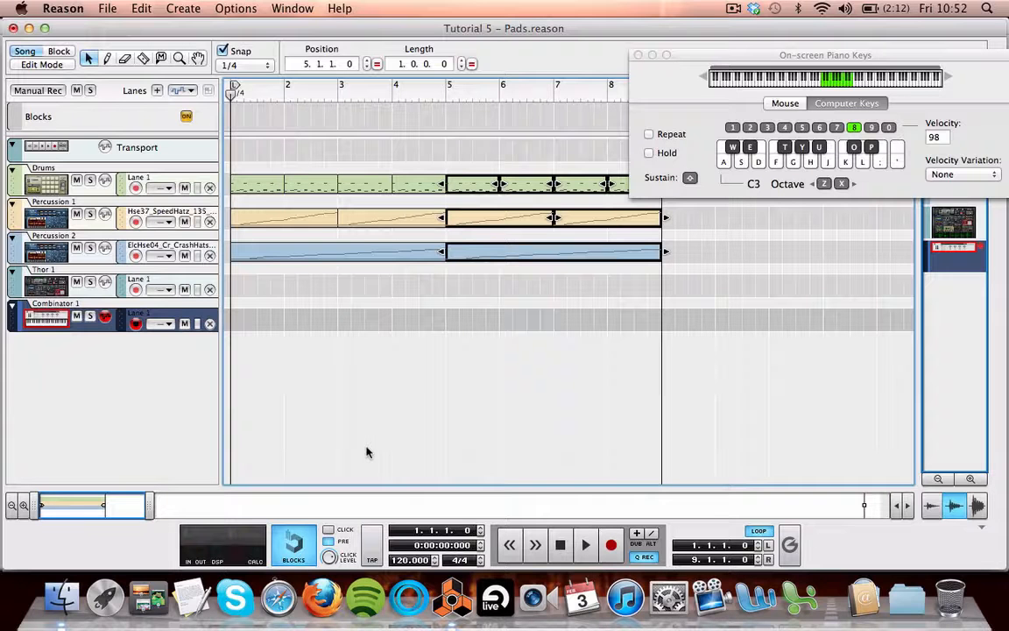
{"action": "left_click", "coordinate": [610, 545]}
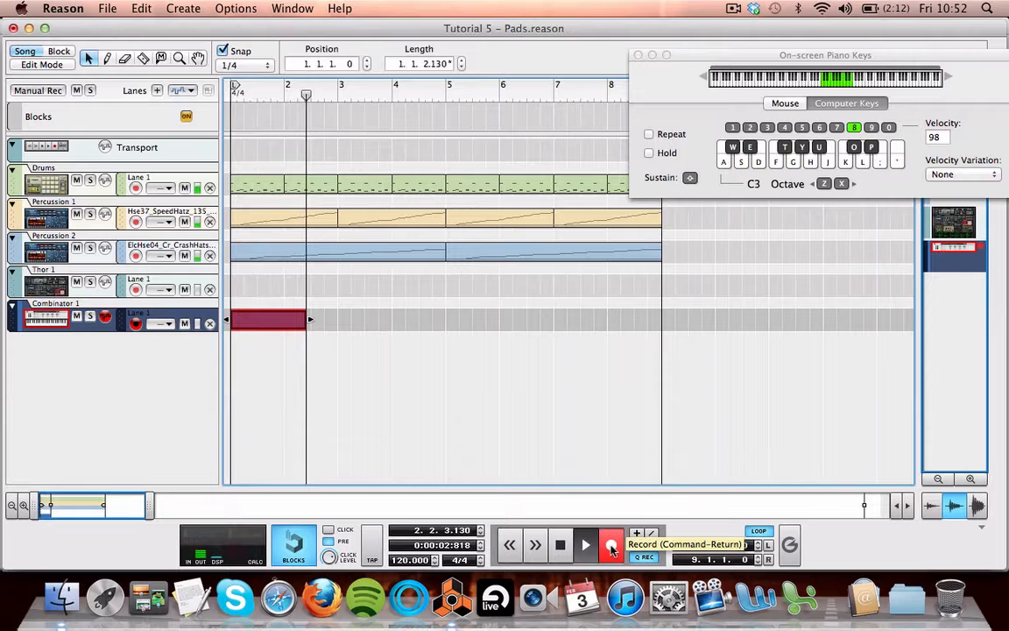
{"action": "key", "text": "space"}
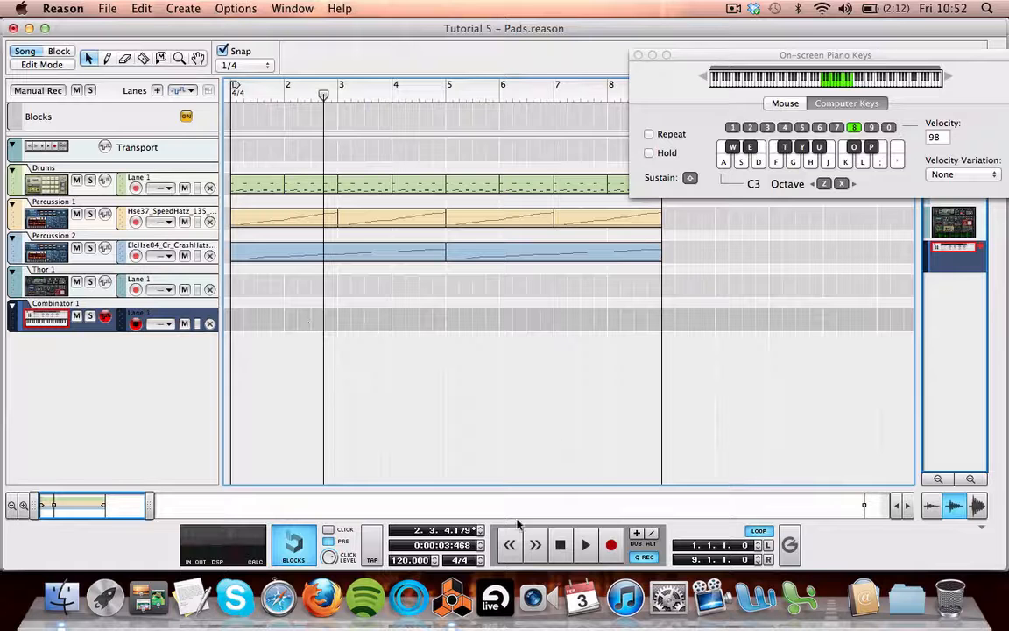
{"action": "left_click", "coordinate": [513, 553]}
{"action": "left_click", "coordinate": [513, 554]}
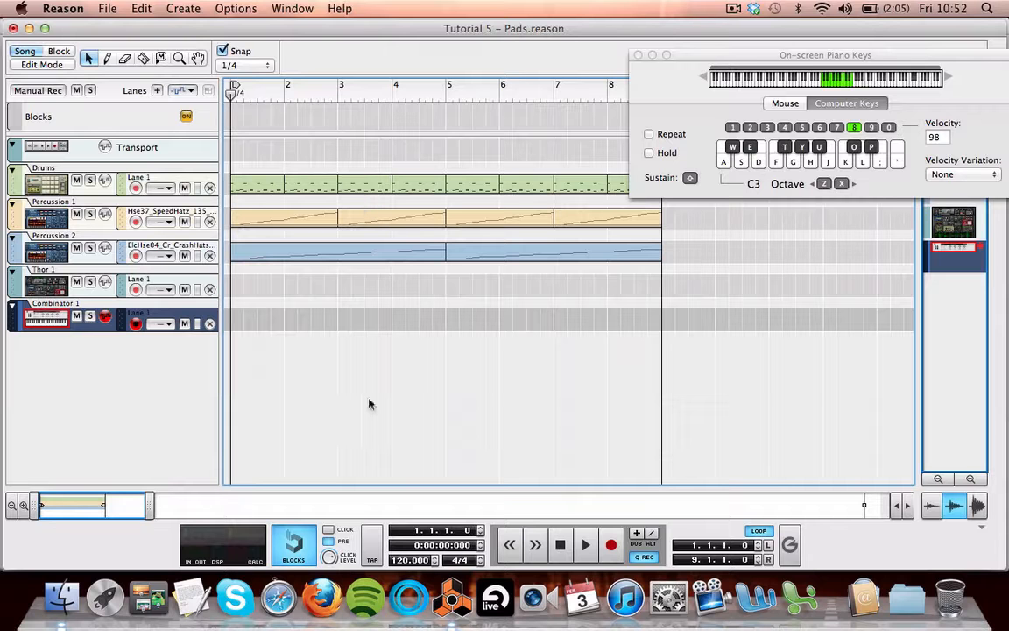
Record an eight-bar pad chord take on the Combinator 1 track and open the clip's notes for editing, showing all eight bars.
{"action": "left_click", "coordinate": [613, 546]}
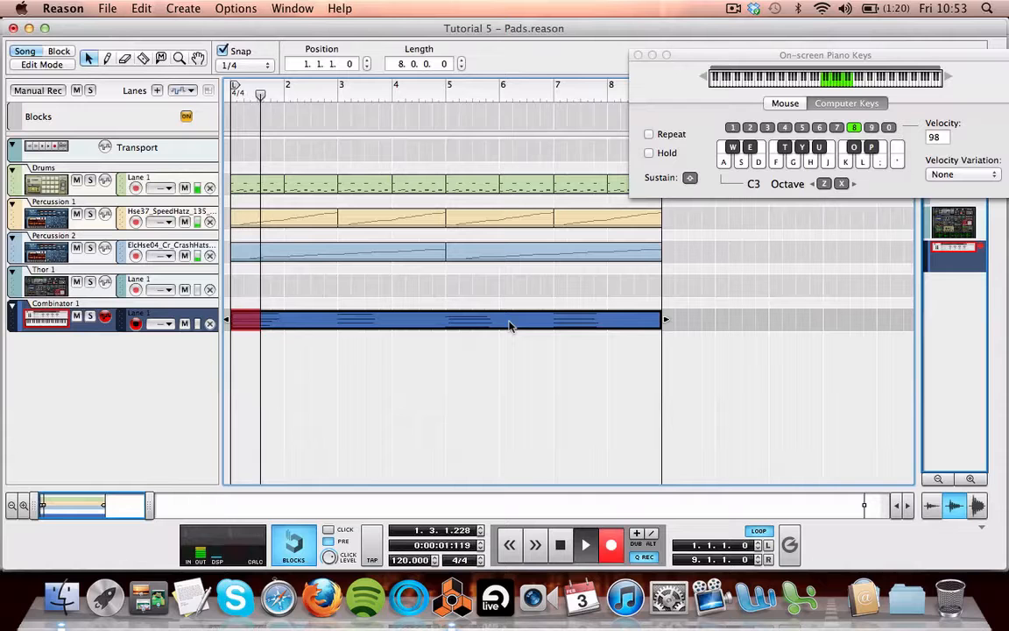
{"action": "key", "text": "space"}
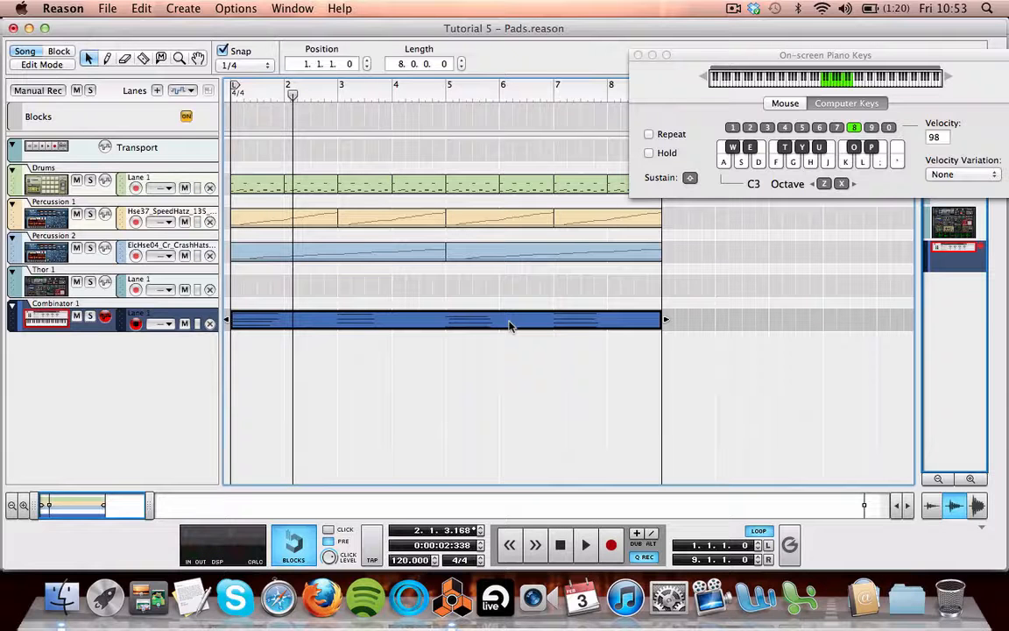
{"action": "double_click", "coordinate": [511, 326]}
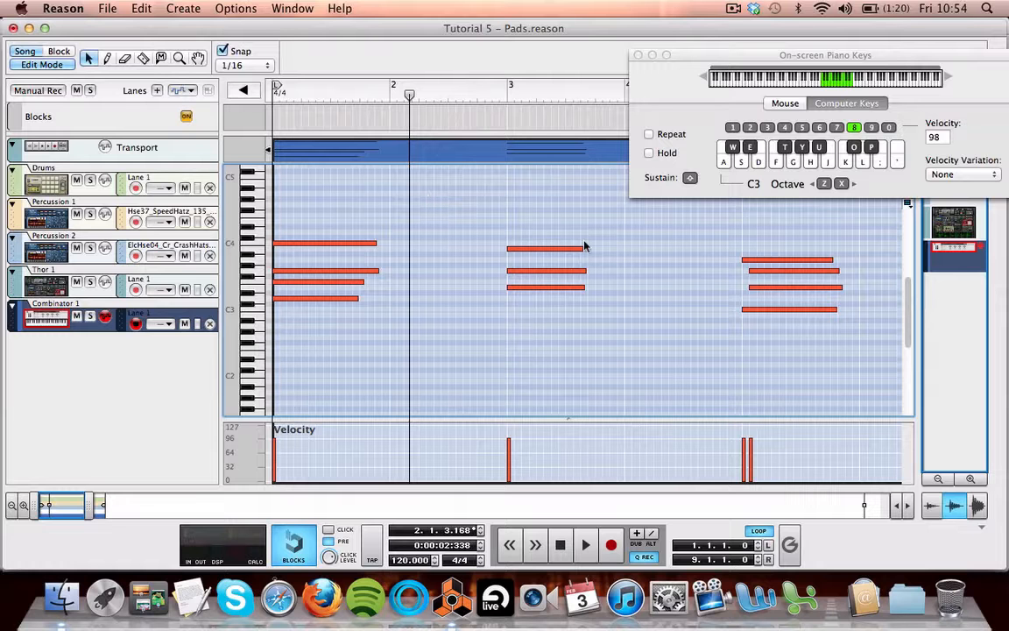
{"action": "scroll", "coordinate": [591, 328], "scroll_direction": "up", "scroll_amount": 3}
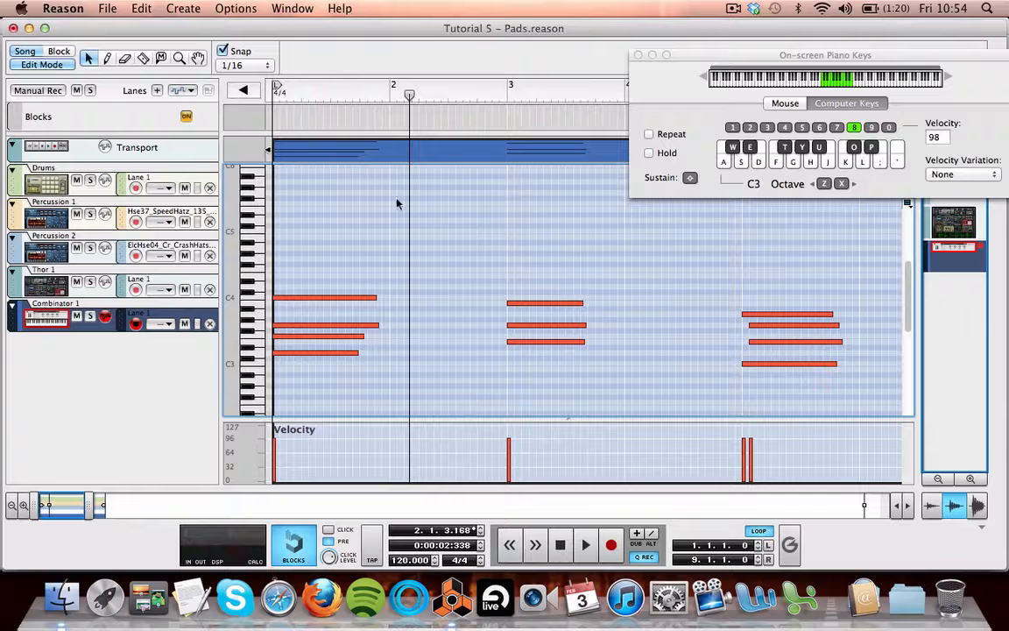
{"action": "left_click_drag", "start_coordinate": [89, 505], "coordinate": [120, 506]}
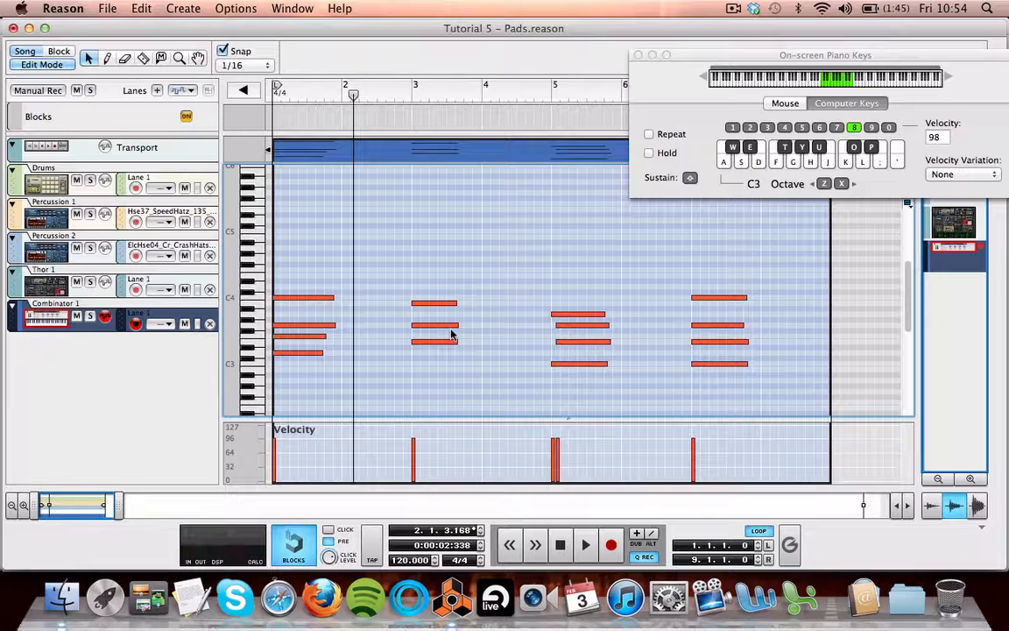
{"action": "left_click", "coordinate": [684, 54]}
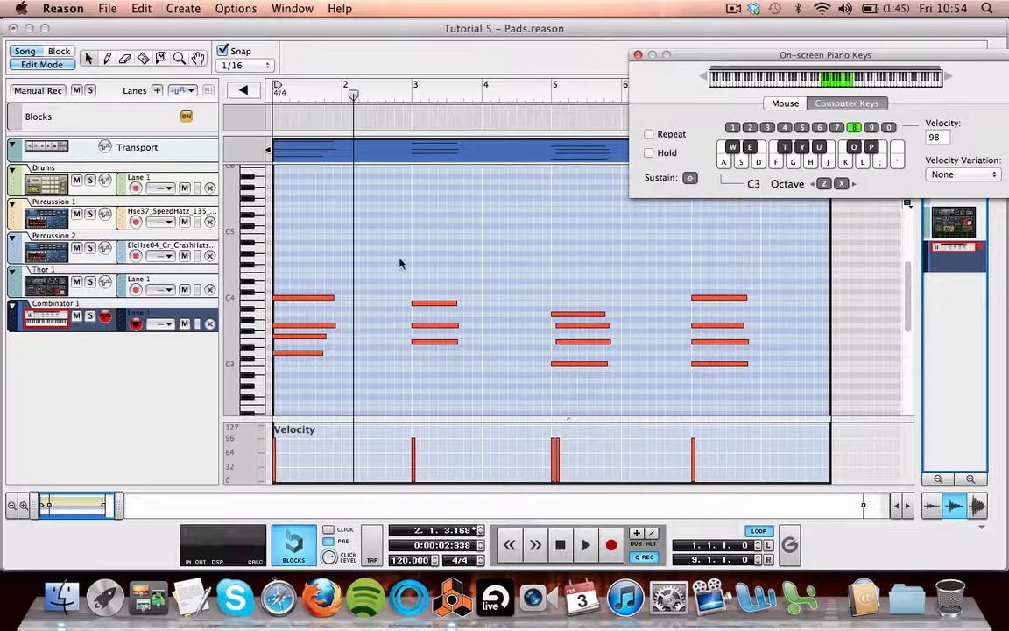
Return the playhead to bar 1 and delete the recorded Combinator 1 clip.
{"action": "left_click_drag", "start_coordinate": [355, 97], "coordinate": [248, 99]}
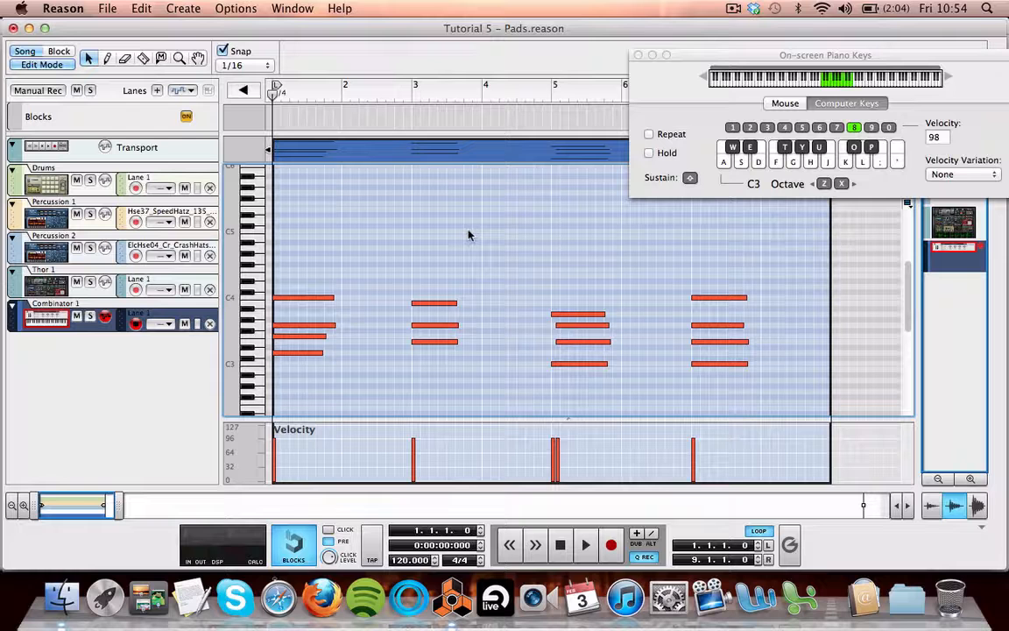
{"action": "left_click", "coordinate": [368, 155]}
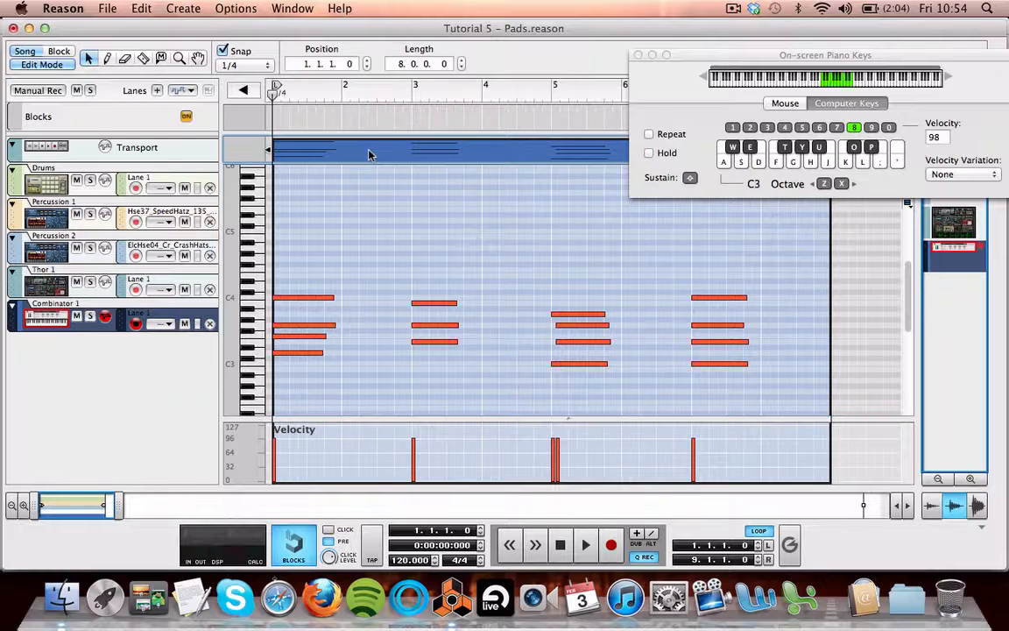
{"action": "key", "text": "Delete"}
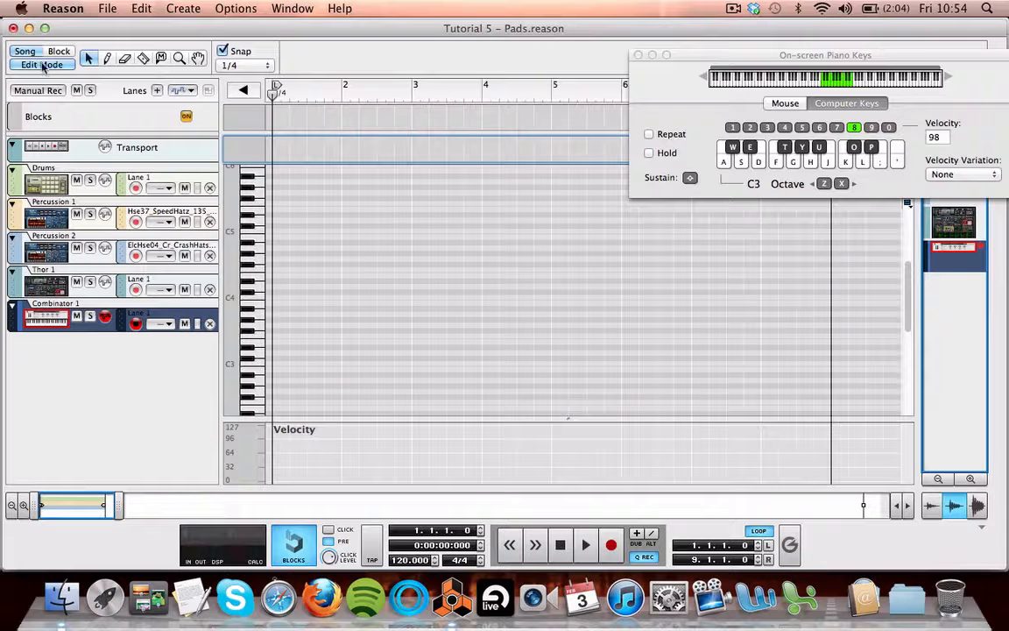
With recording quantization off, record the chords D-G-C at bar 1 and E-G-B at bar 3 on the Combinator 1 track.
{"action": "left_click", "coordinate": [610, 545]}
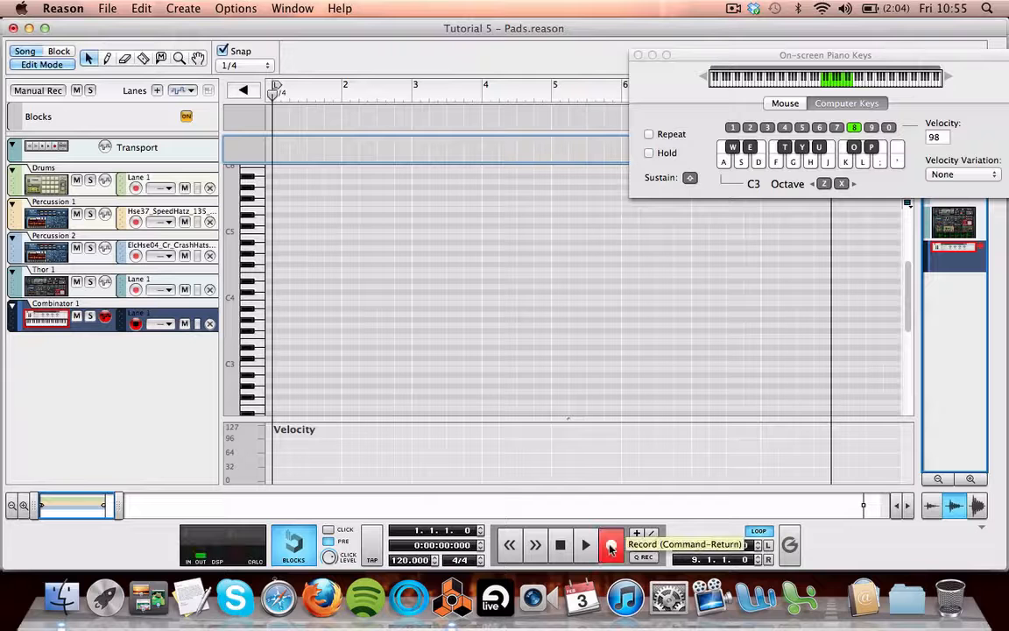
{"action": "key", "text": "s"}
{"action": "key", "text": "g"}
{"action": "key", "text": "k"}
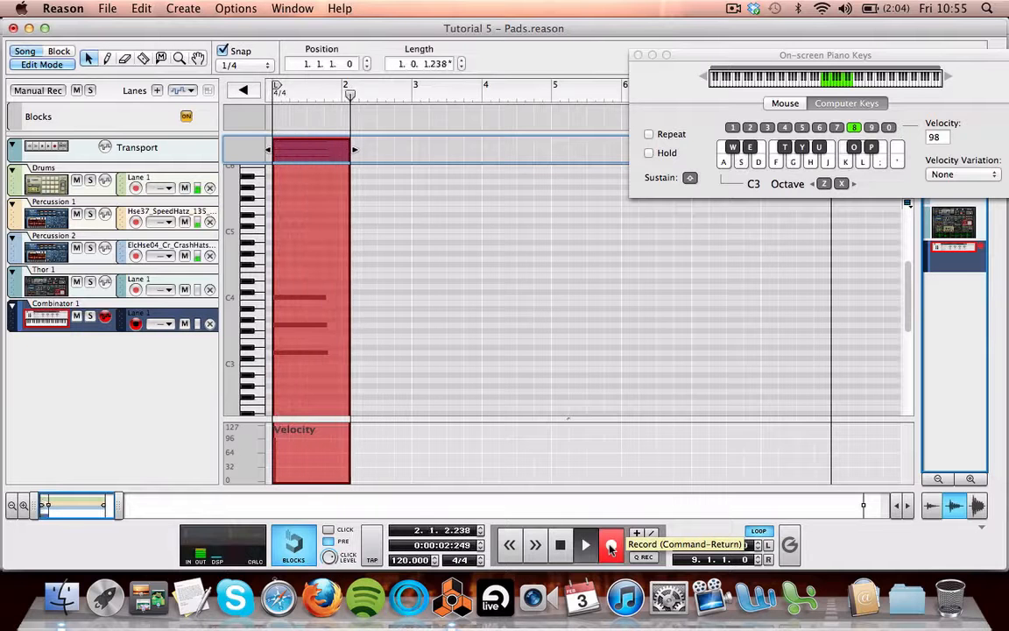
{"action": "key", "text": "d"}
{"action": "key", "text": "g"}
{"action": "key", "text": "j"}
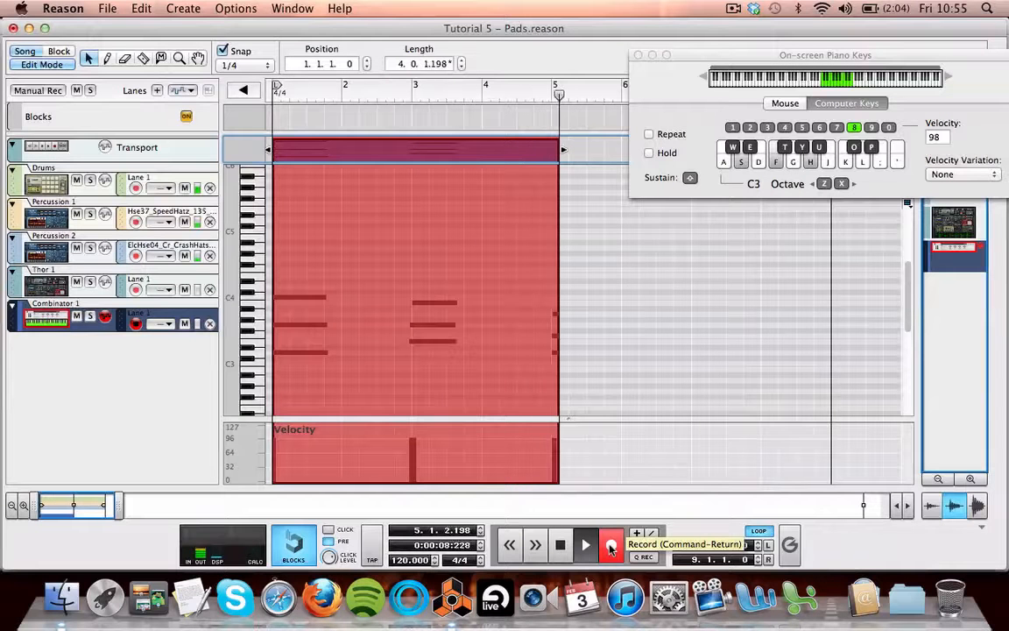
Continue the take with D-F-A at bar 5 and C-E-G-C at bar 7, and stop recording after the loop restarts.
{"action": "key", "text": "s"}
{"action": "key", "text": "f"}
{"action": "key", "text": "h"}
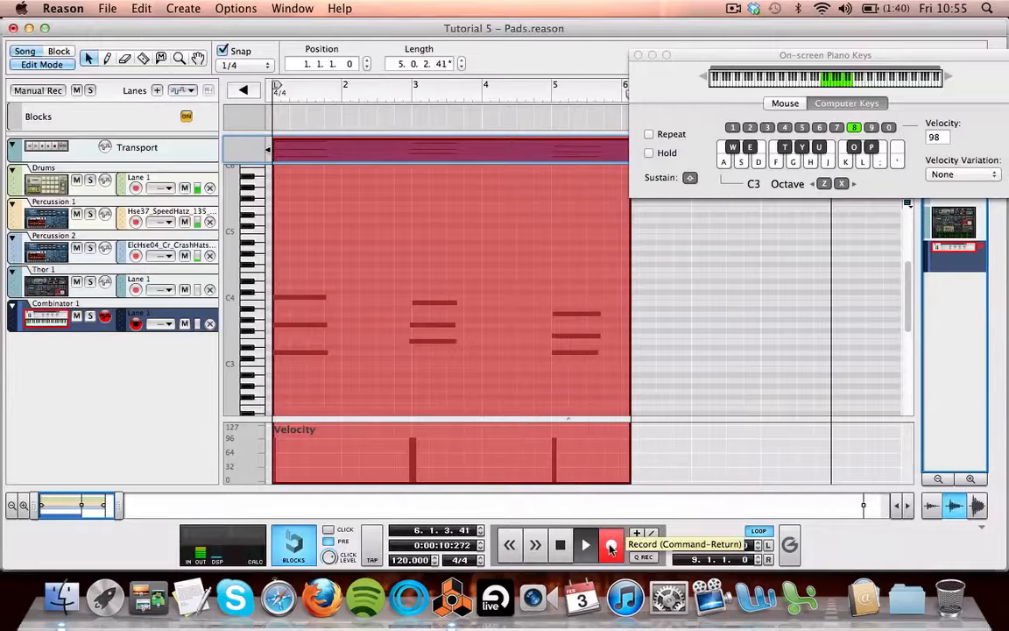
{"action": "key", "text": "a"}
{"action": "key", "text": "d"}
{"action": "key", "text": "g"}
{"action": "key", "text": "k"}
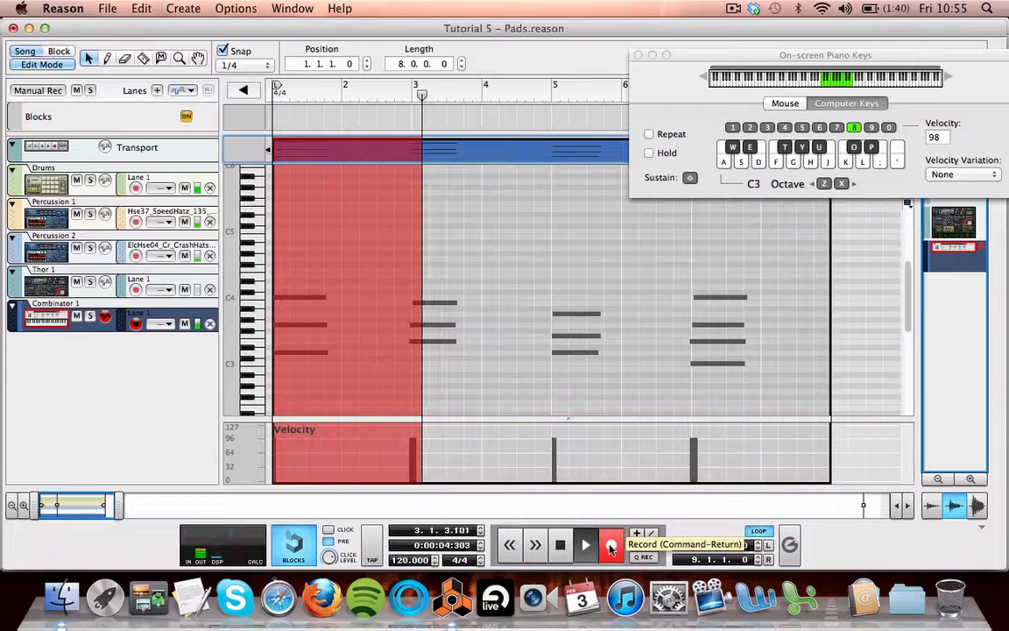
{"action": "key", "text": "space"}
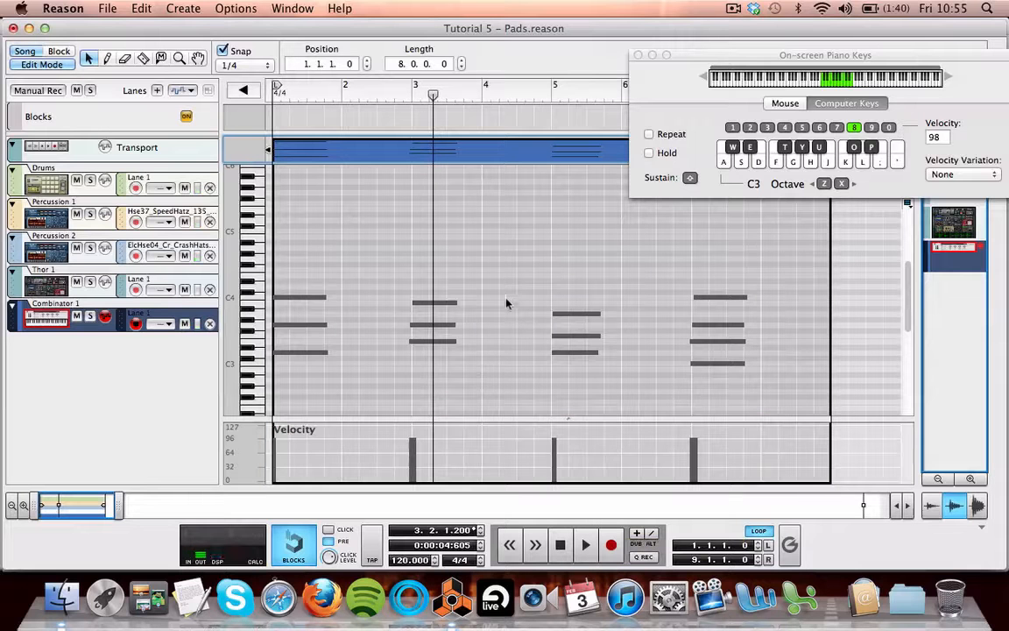
Open the unquantized clip's notes and examine how the chord starts line up with the beat grid.
{"action": "double_click", "coordinate": [407, 229]}
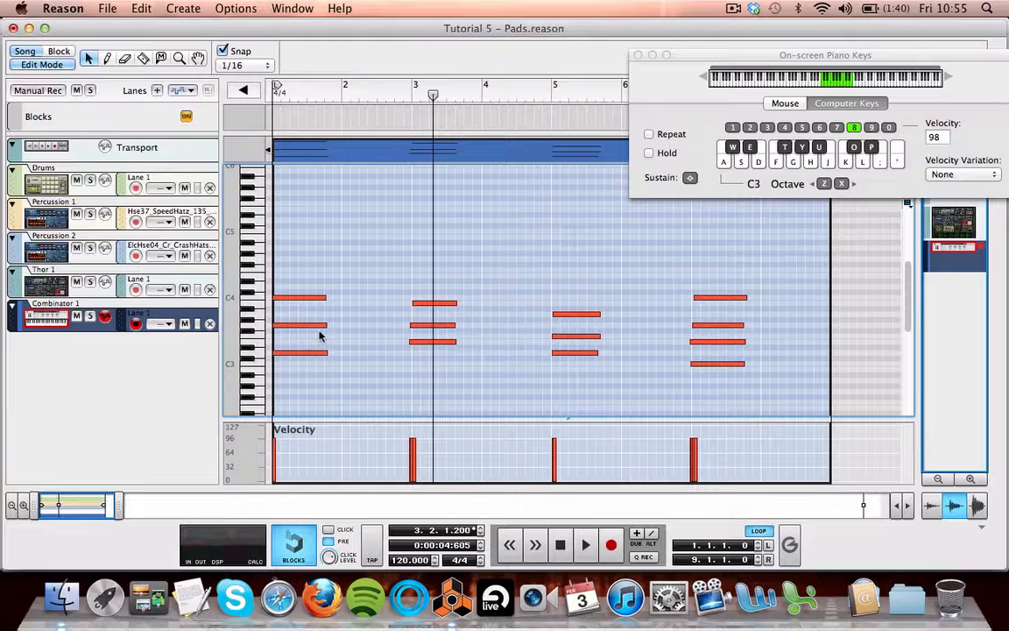
{"action": "left_click_drag", "start_coordinate": [116, 505], "coordinate": [73, 502]}
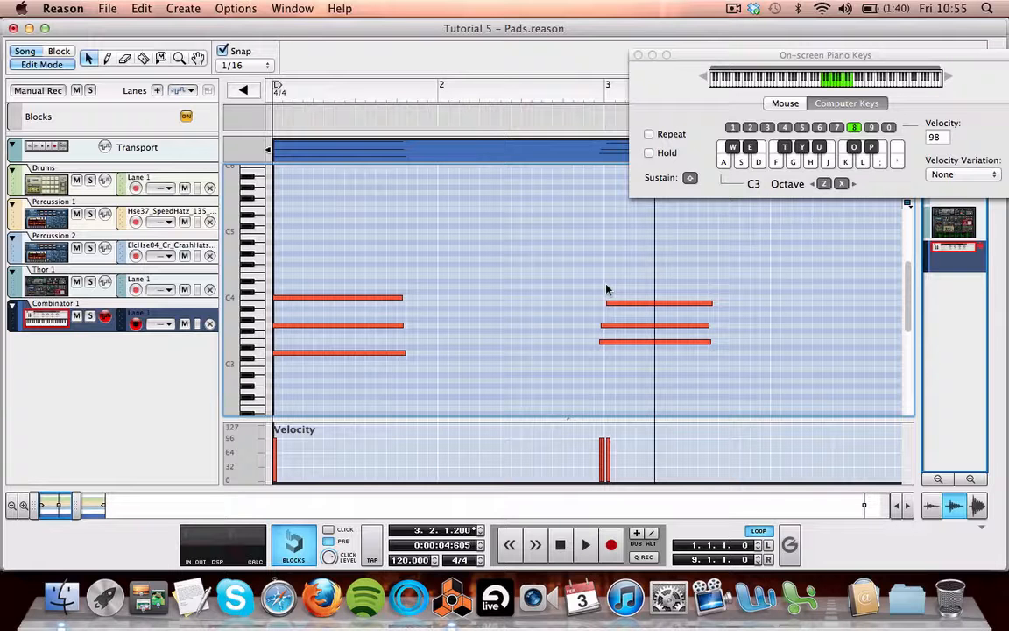
{"action": "left_click_drag", "start_coordinate": [76, 504], "coordinate": [117, 504]}
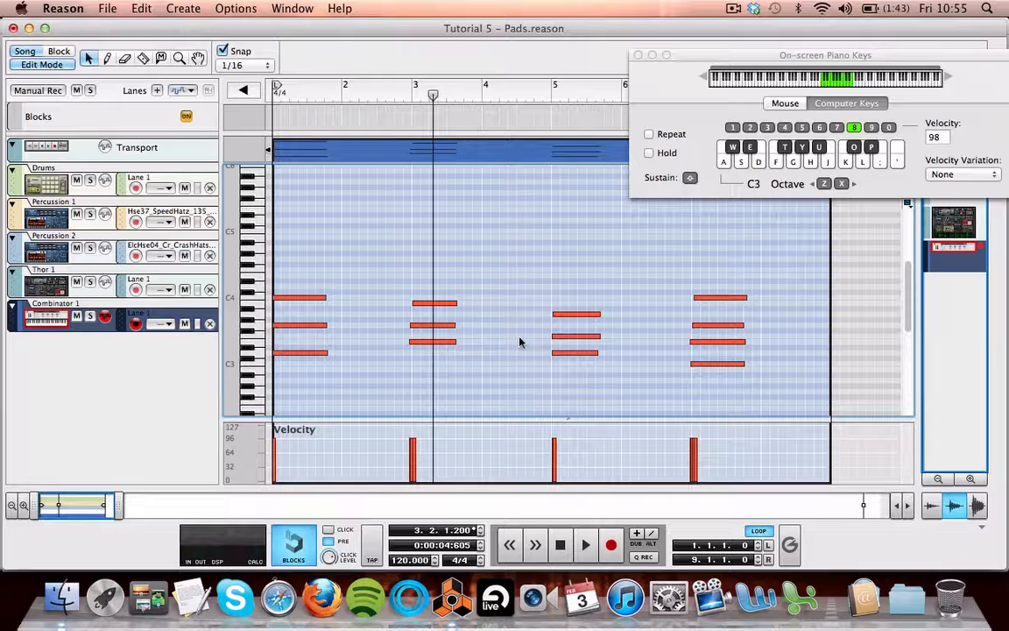
Move the playhead back to bar 1 and delete the unquantized pad clip.
{"action": "left_click", "coordinate": [433, 94]}
{"action": "left_click_drag", "start_coordinate": [432, 95], "coordinate": [276, 94]}
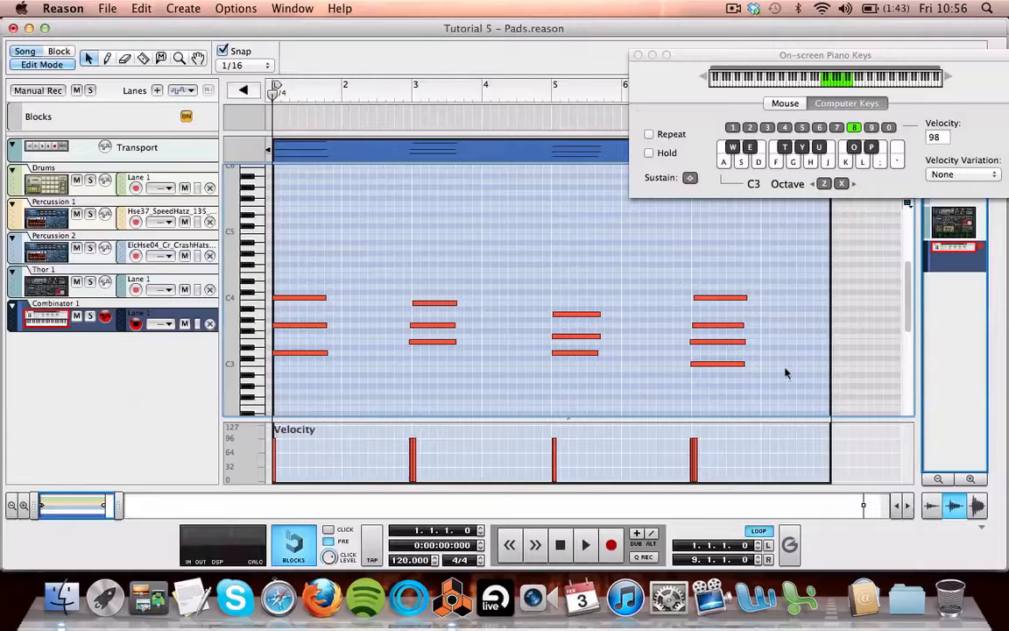
{"action": "left_click_drag", "start_coordinate": [768, 395], "coordinate": [292, 267]}
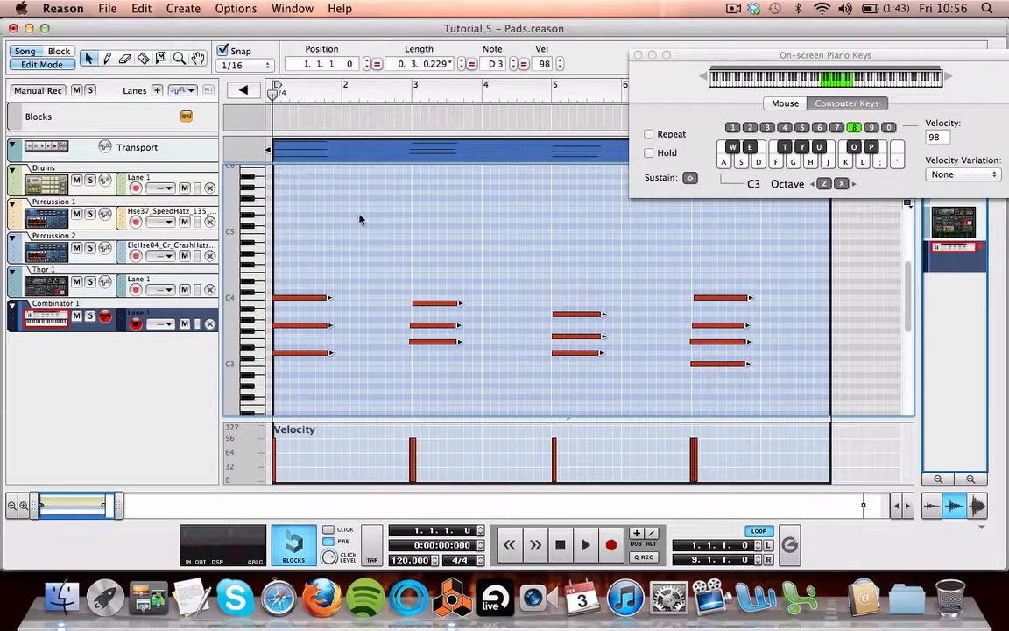
{"action": "left_click", "coordinate": [466, 157]}
{"action": "key", "text": "Delete"}
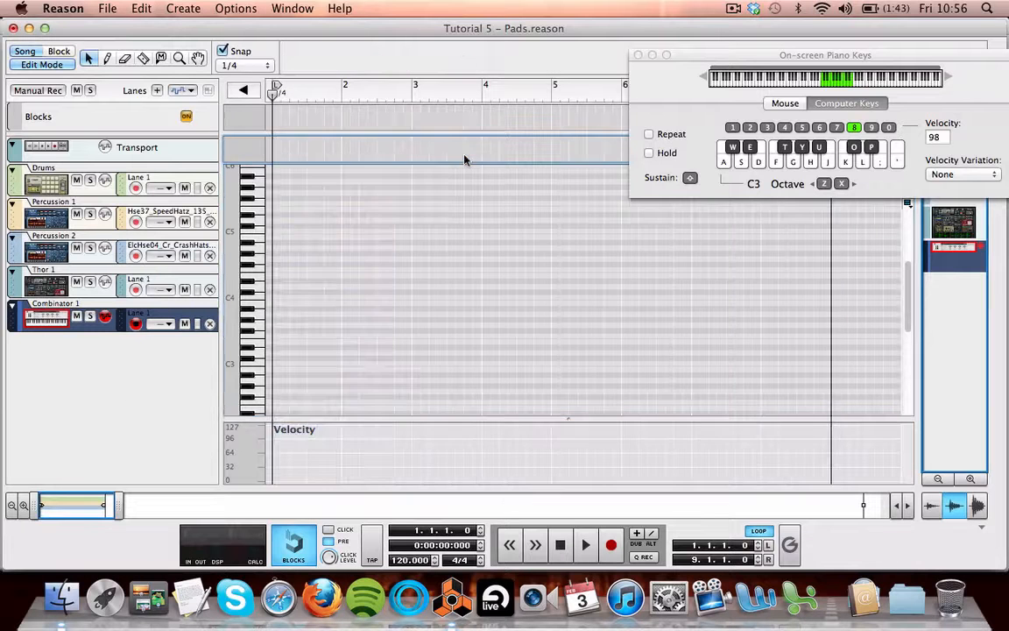
Enable recording quantization, record D-G-B, E-G-B, D-F-A and C-E-G-C chords at bars 1, 3, 5 and 7 on Combinator 1, and open the clip's notes.
{"action": "left_click", "coordinate": [645, 558]}
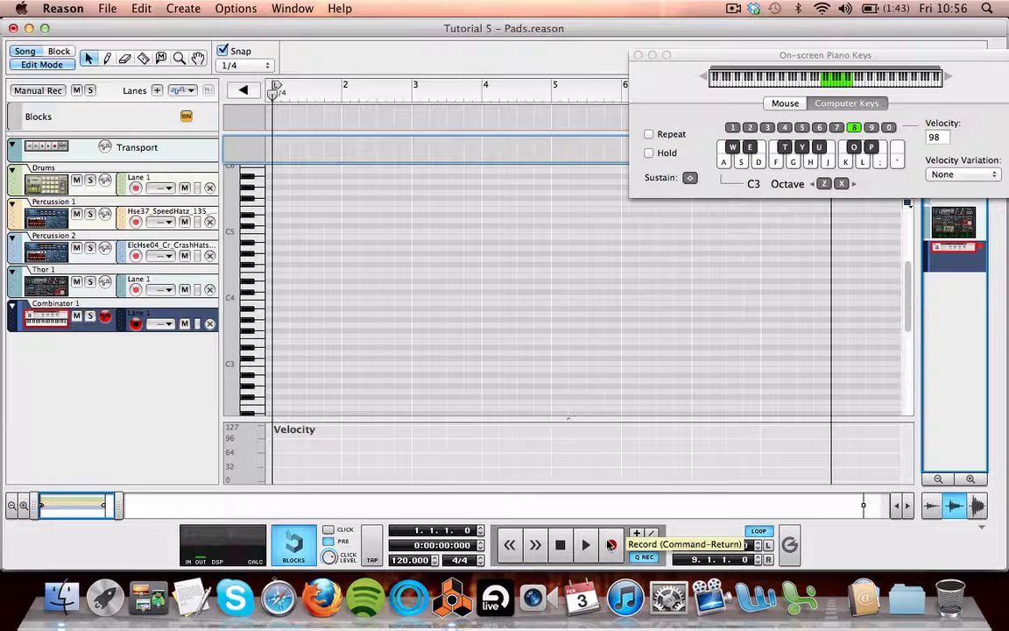
{"action": "left_click", "coordinate": [610, 544]}
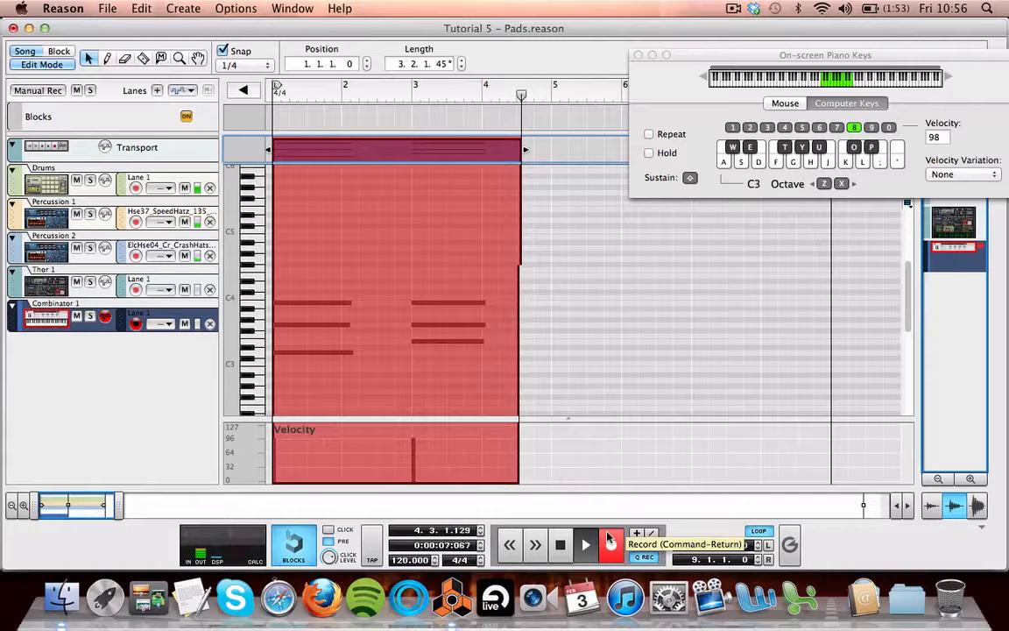
{"action": "key", "text": "s+f+h"}
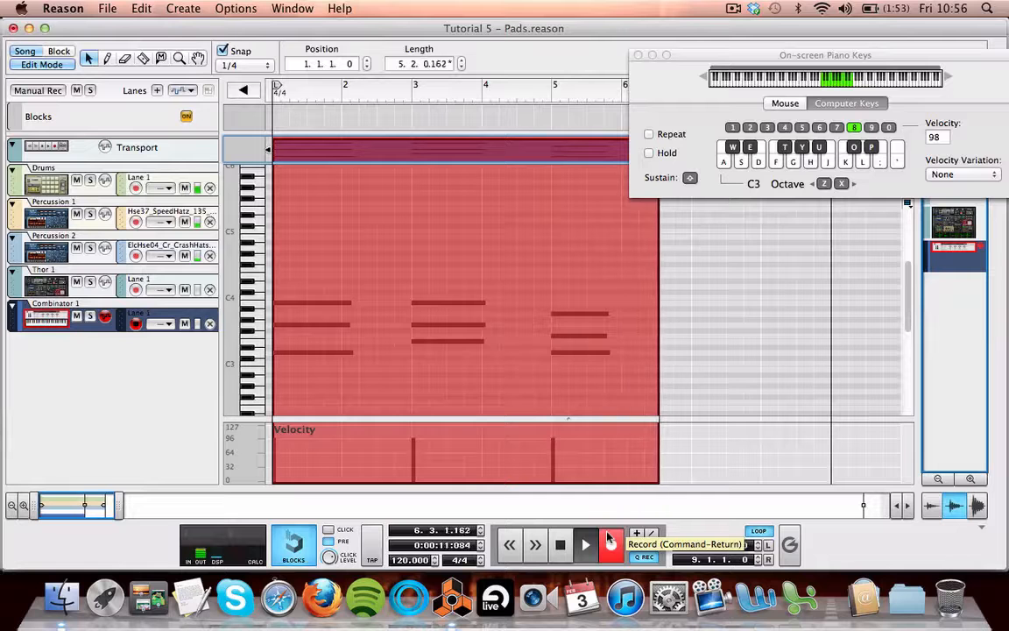
{"action": "key", "text": "a+d+g+k"}
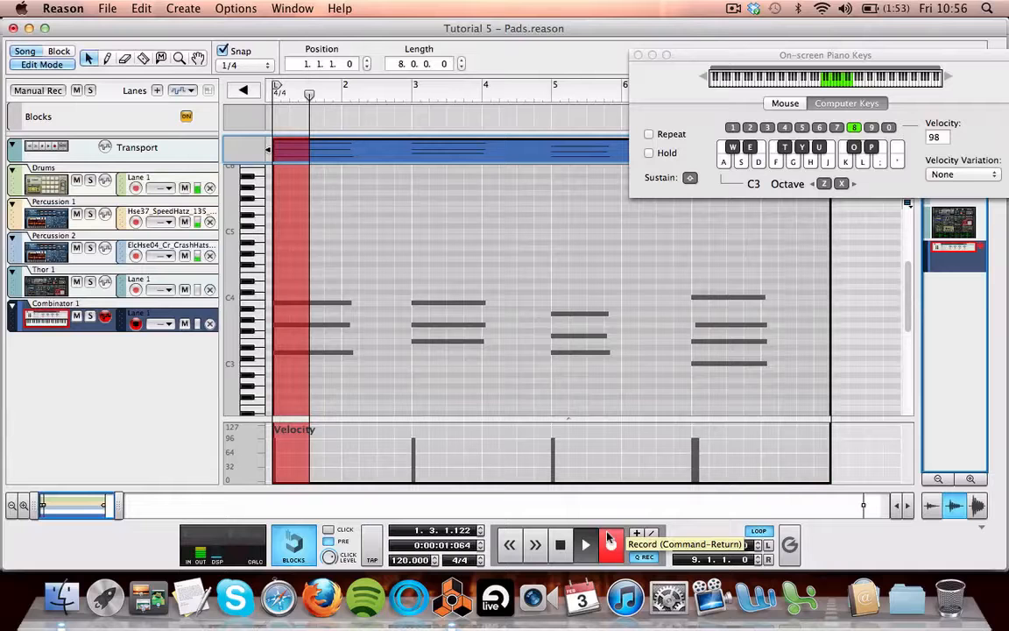
{"action": "left_click", "coordinate": [561, 544]}
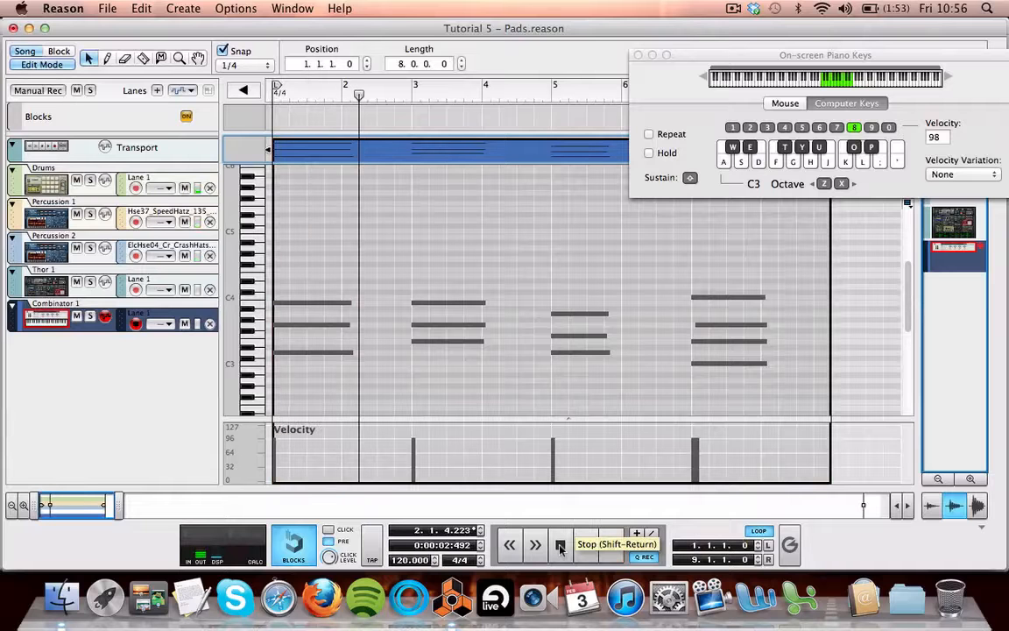
{"action": "key", "text": "super+a"}
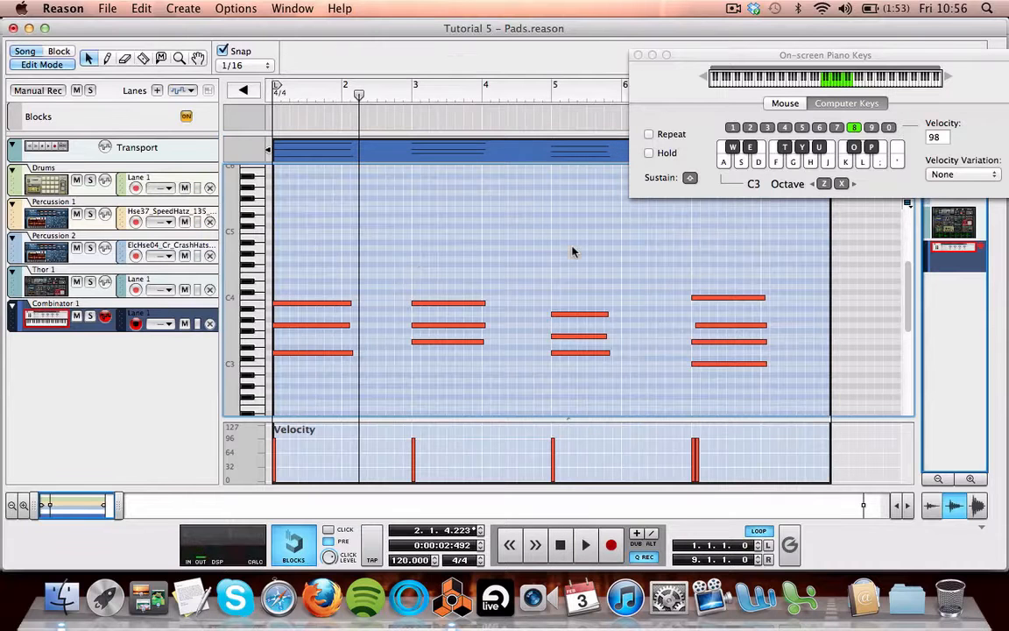
{"action": "left_click_drag", "start_coordinate": [119, 505], "coordinate": [90, 504]}
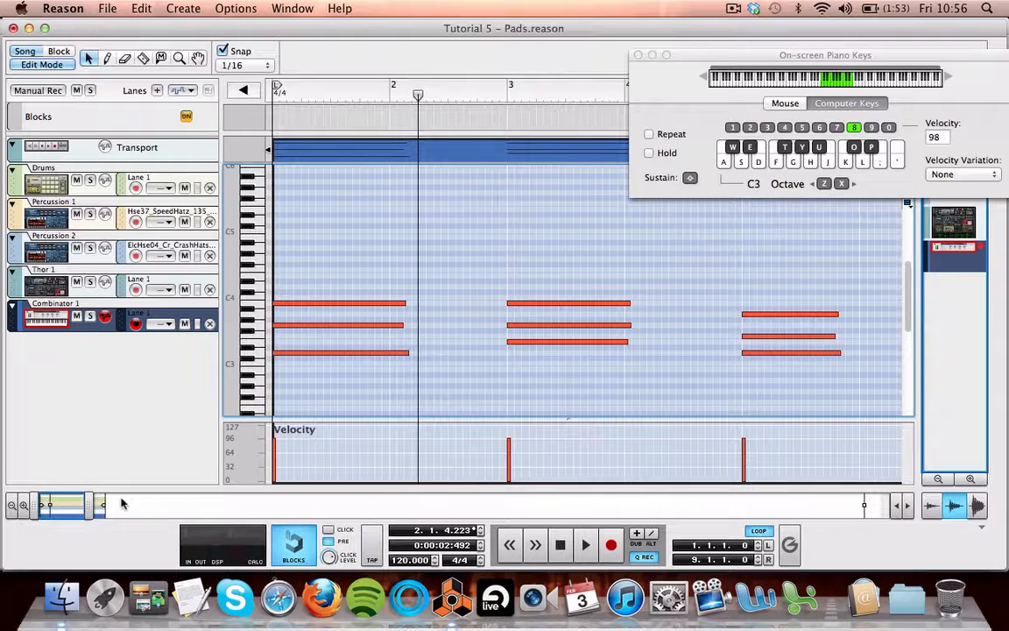
Move the late G3 note of the bar 7 chord to position 7.1.1.0 and extend its length to 1.0.1.0.
{"action": "left_click_drag", "start_coordinate": [89, 504], "coordinate": [53, 503]}
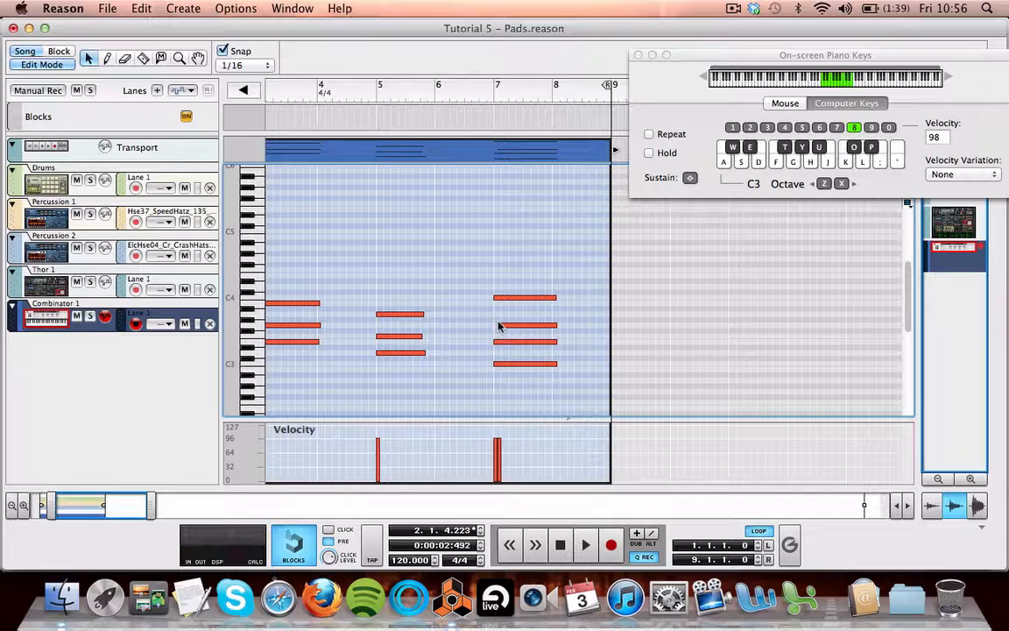
{"action": "left_click", "coordinate": [25, 506]}
{"action": "left_click", "coordinate": [25, 506]}
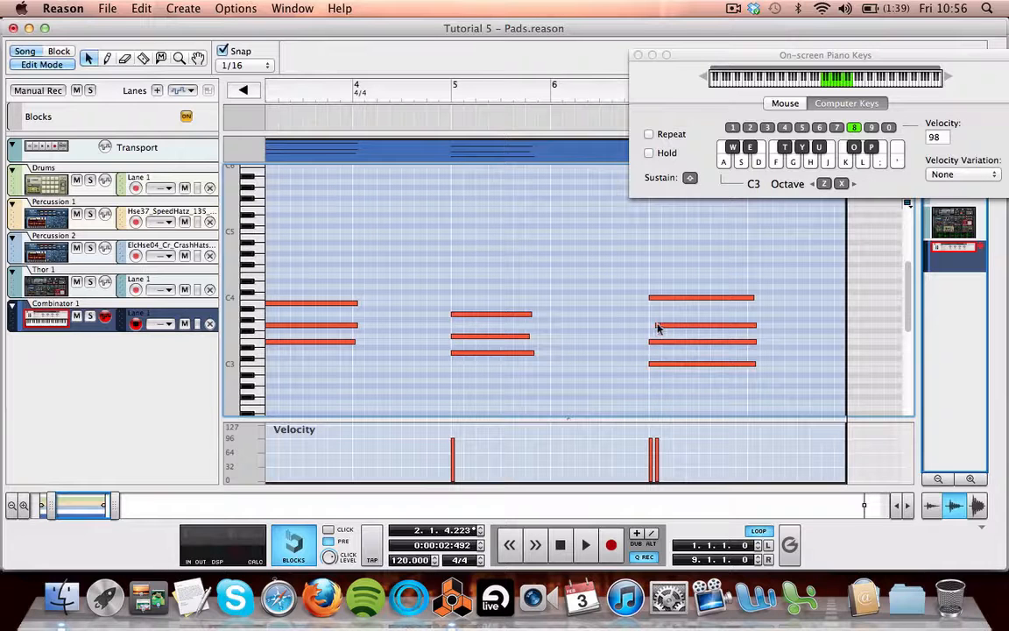
{"action": "left_click", "coordinate": [25, 506]}
{"action": "left_click", "coordinate": [24, 506]}
{"action": "left_click", "coordinate": [24, 506]}
{"action": "left_click", "coordinate": [25, 506]}
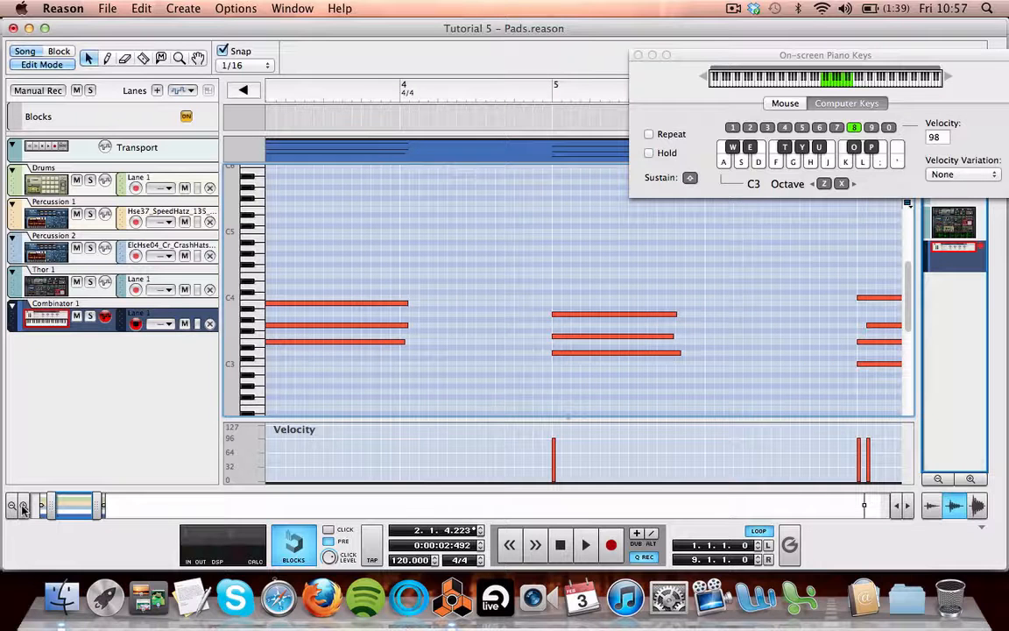
{"action": "mouse_move", "coordinate": [97, 506]}
{"action": "left_mouse_down"}
{"action": "mouse_move", "coordinate": [111, 506]}
{"action": "mouse_move", "coordinate": [56, 506]}
{"action": "mouse_move", "coordinate": [78, 508]}
{"action": "left_mouse_up"}
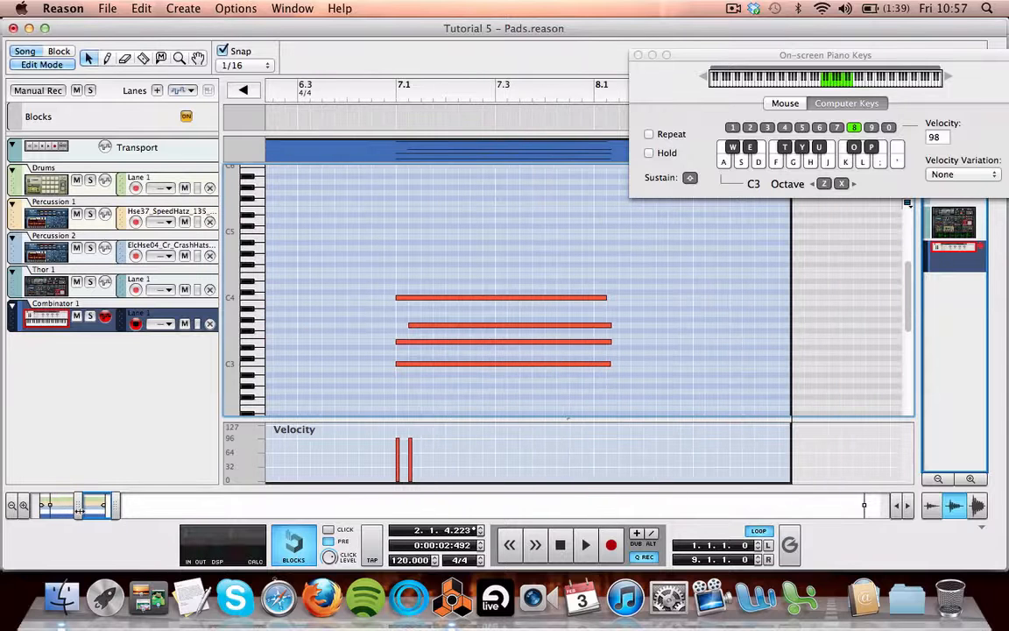
{"action": "left_click", "coordinate": [413, 327]}
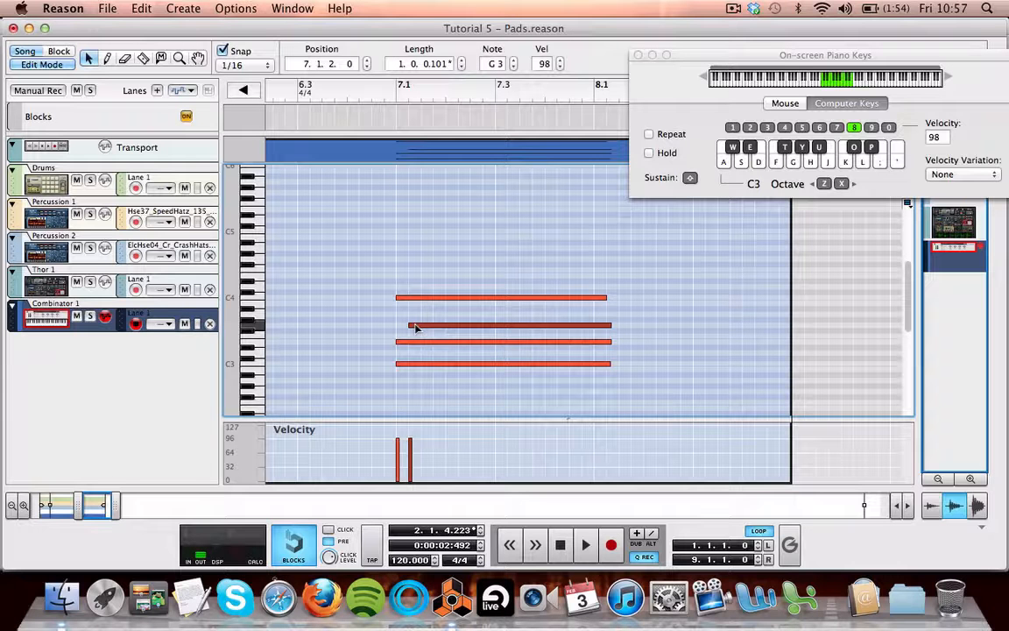
{"action": "left_click_drag", "start_coordinate": [413, 329], "coordinate": [409, 328]}
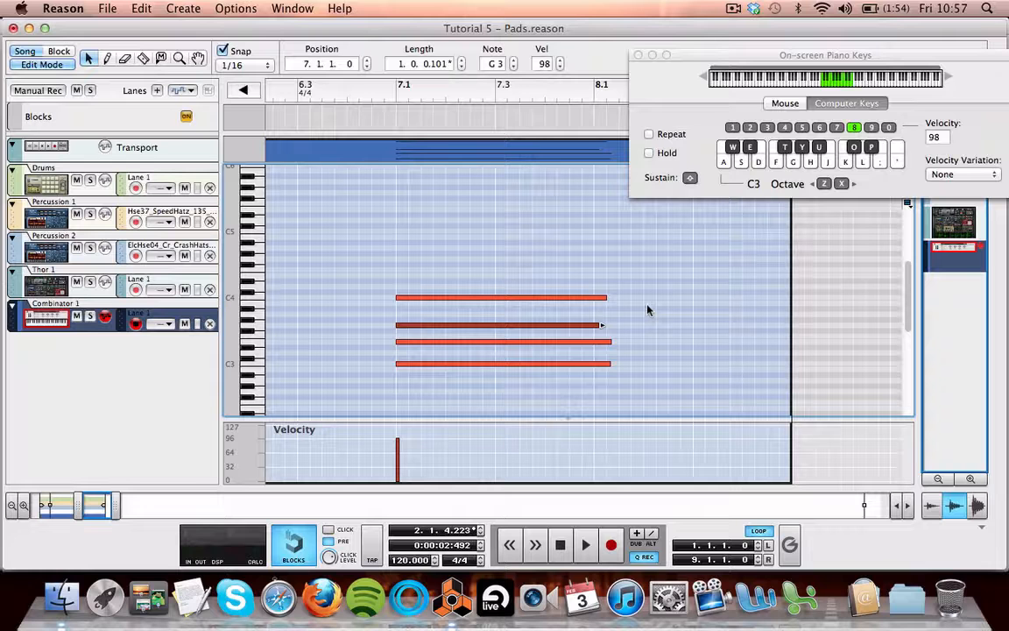
{"action": "left_click_drag", "start_coordinate": [602, 326], "coordinate": [608, 326]}
Return the playhead to bar 1 and bring the On-screen Piano Keys window into focus.
{"action": "left_click_drag", "start_coordinate": [78, 498], "coordinate": [33, 499]}
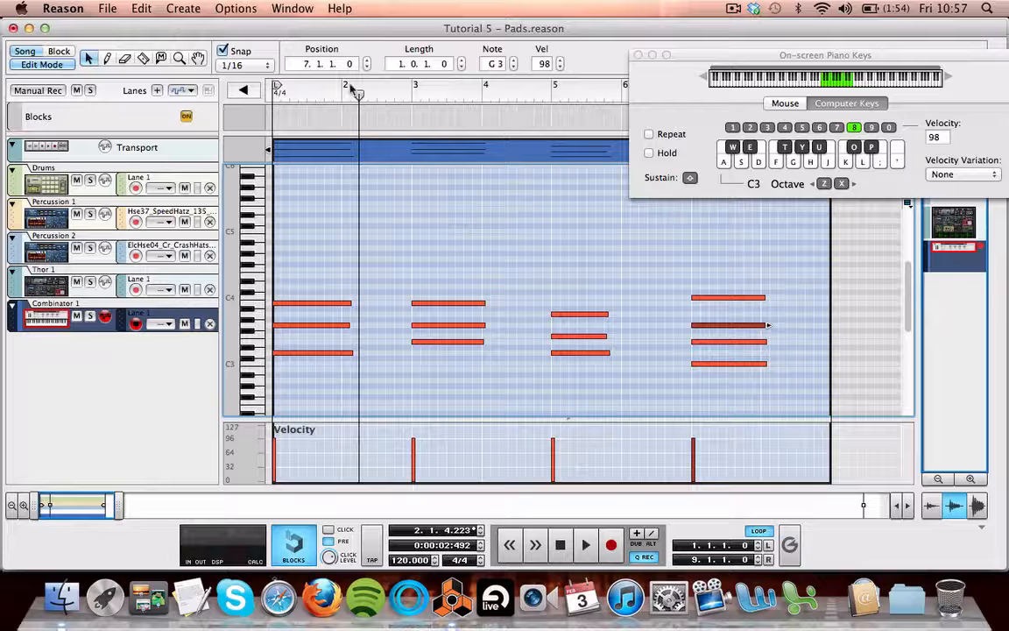
{"action": "left_click_drag", "start_coordinate": [360, 95], "coordinate": [237, 101]}
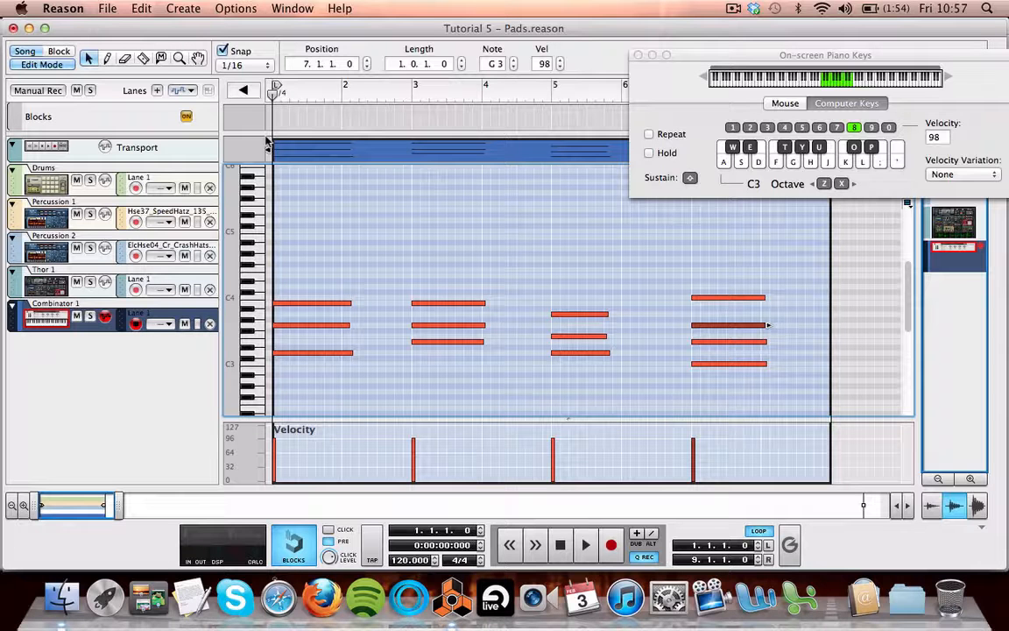
{"action": "left_click", "coordinate": [645, 558]}
{"action": "left_click", "coordinate": [769, 58]}
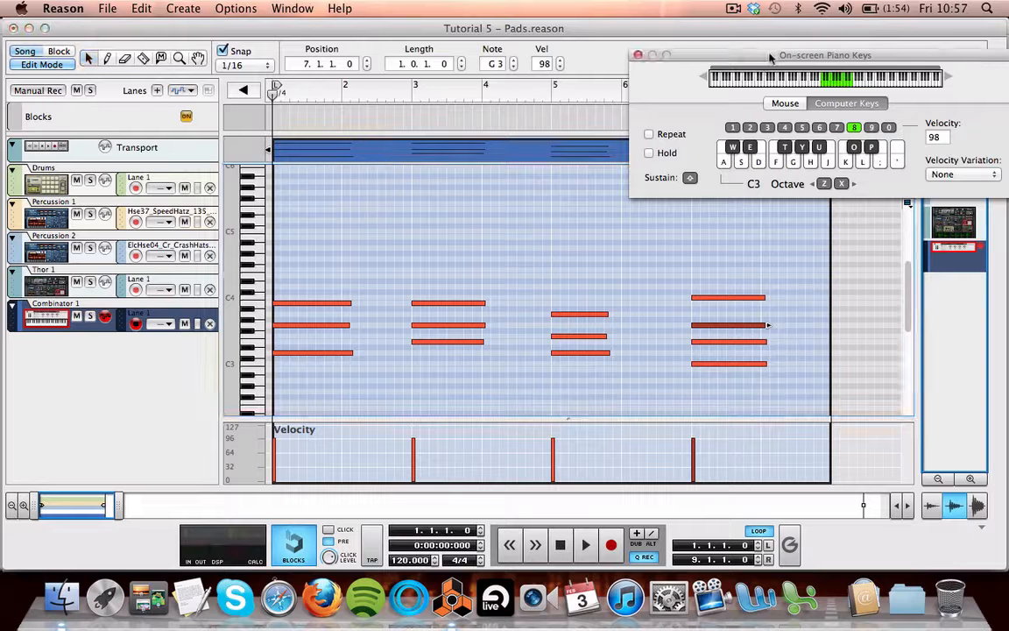